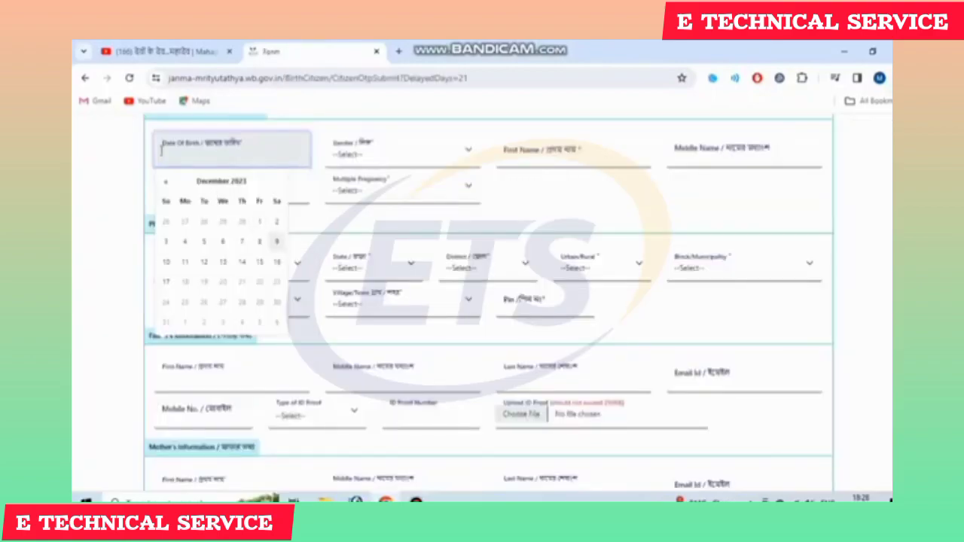
- Set the child's gender to Male and go through the child's first, middle and last name fields
click(131, 153)
click(390, 153)
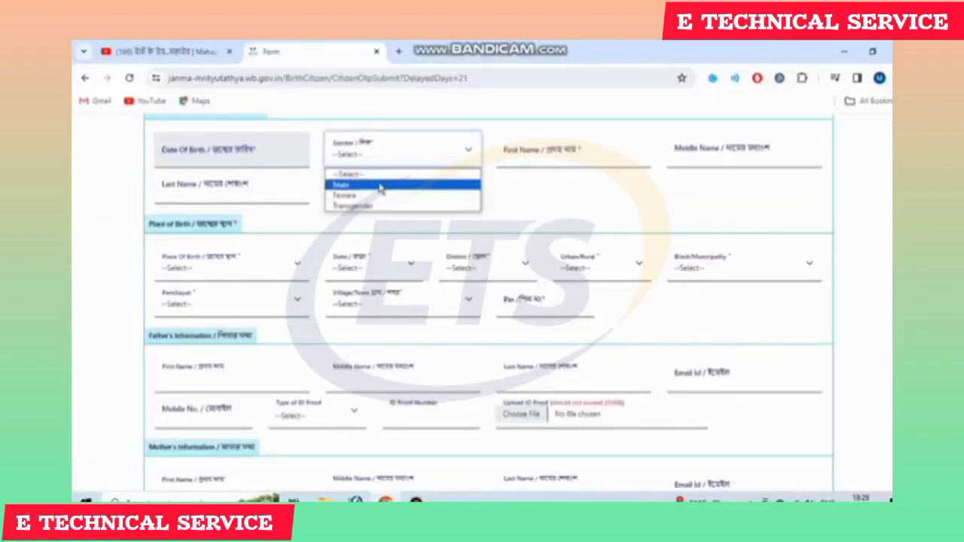
click(380, 186)
click(559, 149)
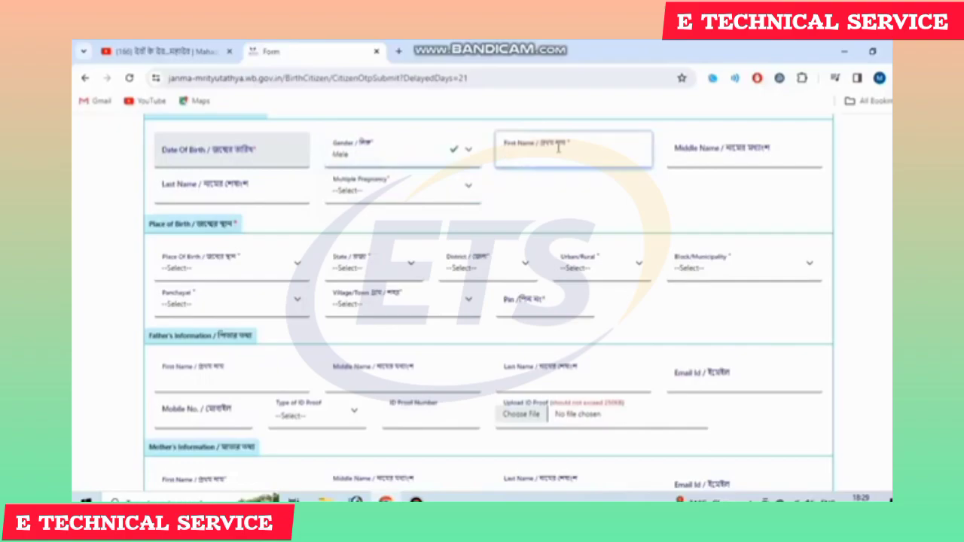
click(731, 154)
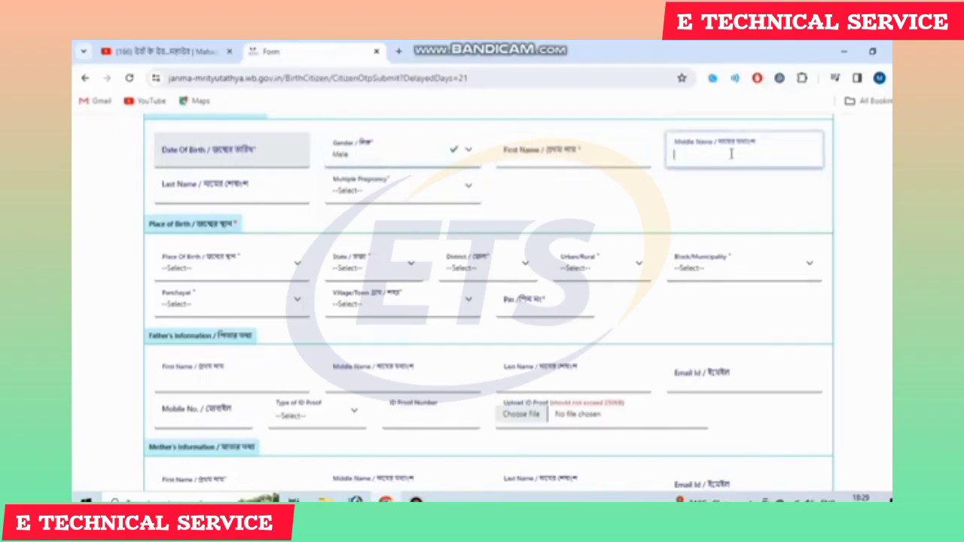
click(261, 197)
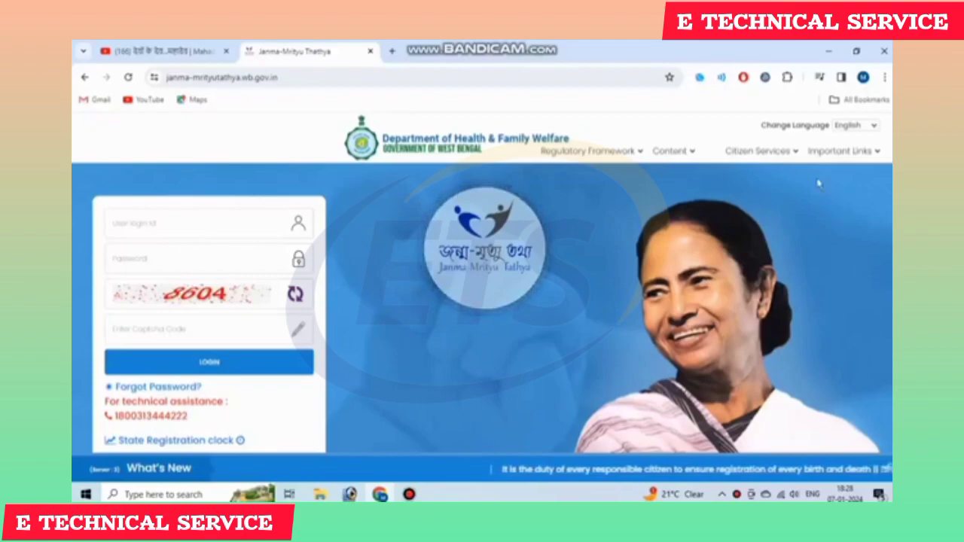
- Open the citizen application for a new birth registration
click(746, 154)
mouse_move(756, 187)
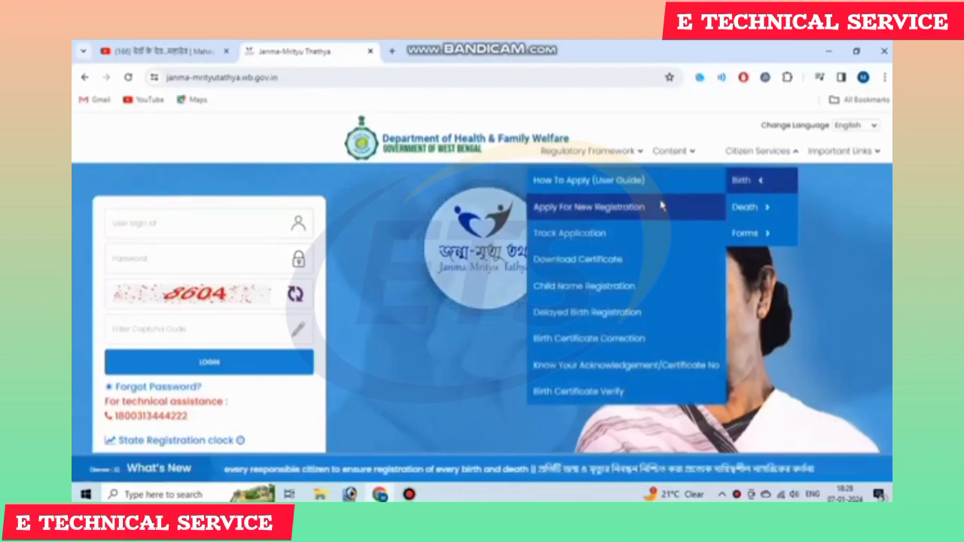
click(646, 269)
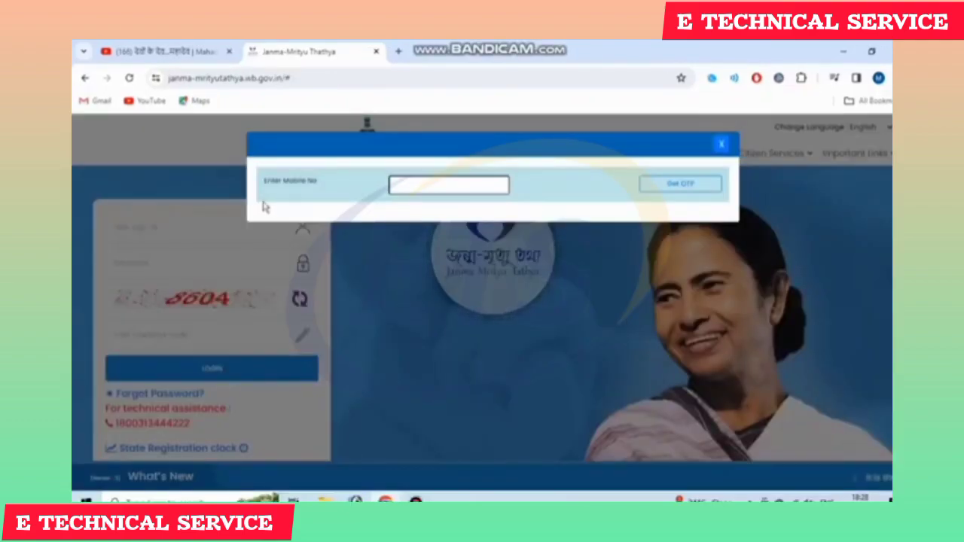
- Request an OTP for the applicant's mobile number, then enter and submit the received OTP
drag(262, 186, 322, 194)
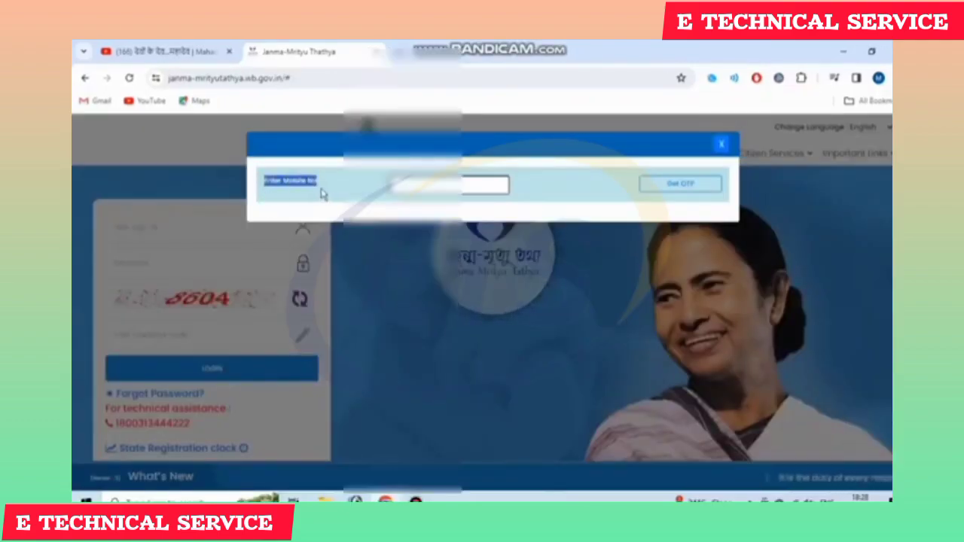
click(446, 185)
click(473, 216)
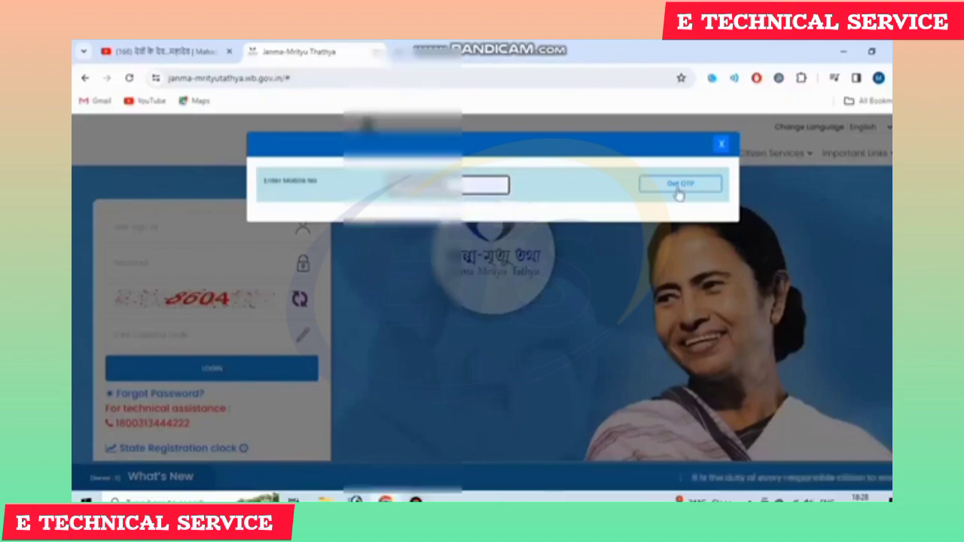
click(682, 188)
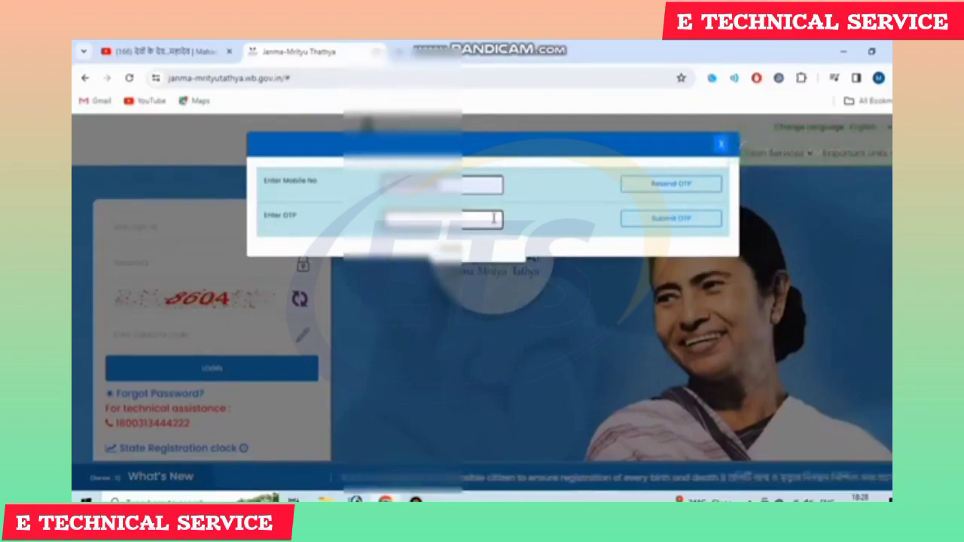
text(???)
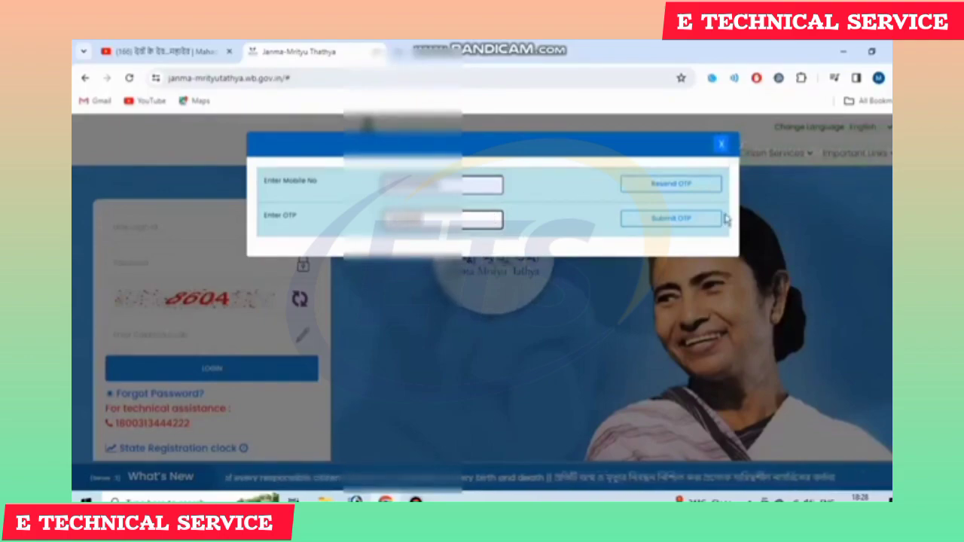
click(656, 218)
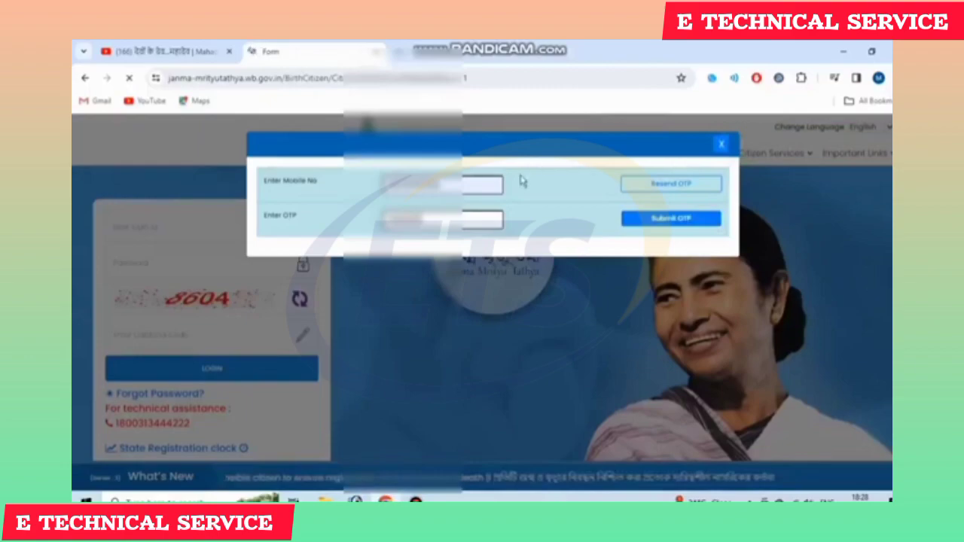
click(416, 501)
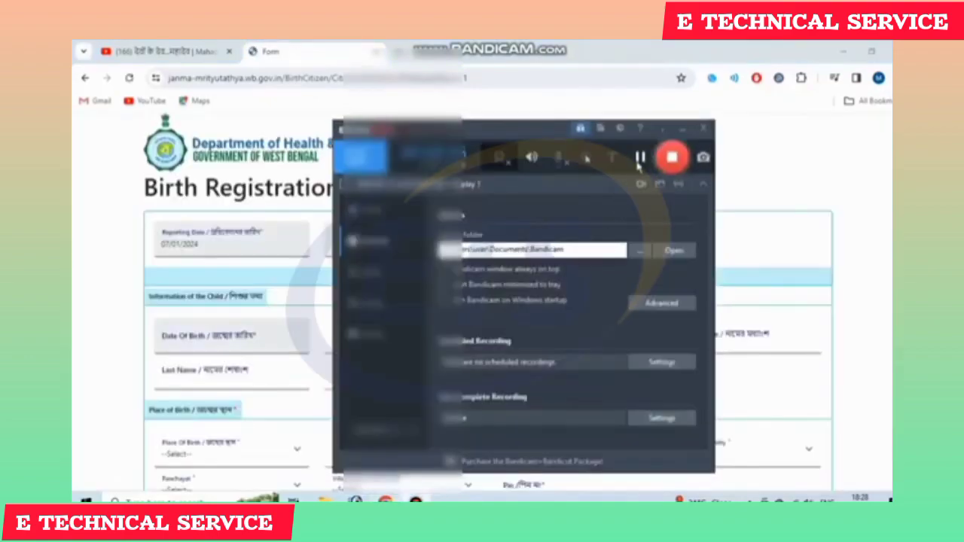
click(639, 161)
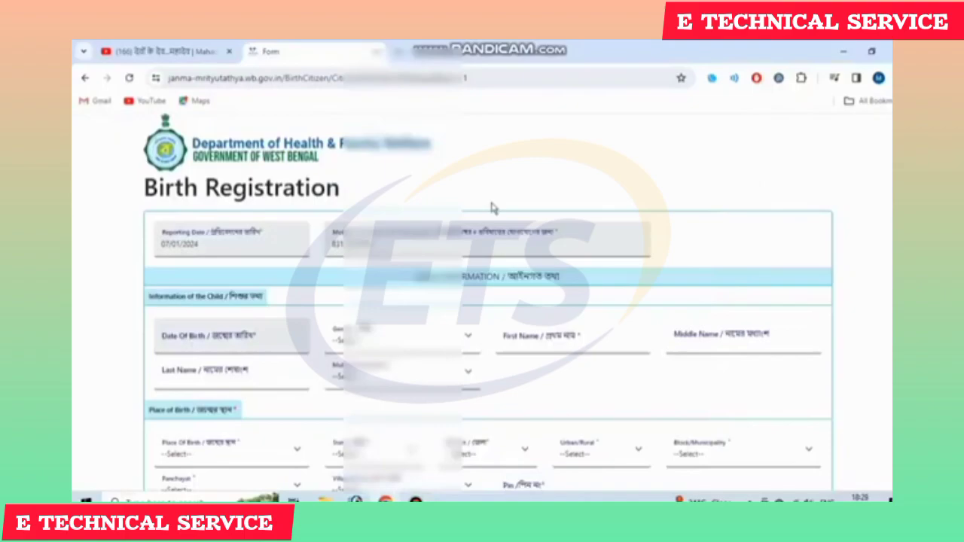
drag(145, 196, 363, 201)
click(363, 200)
- View the child's date of birth calendar without choosing a date, and set the gender to Male
scroll(381, 198, down, 3)
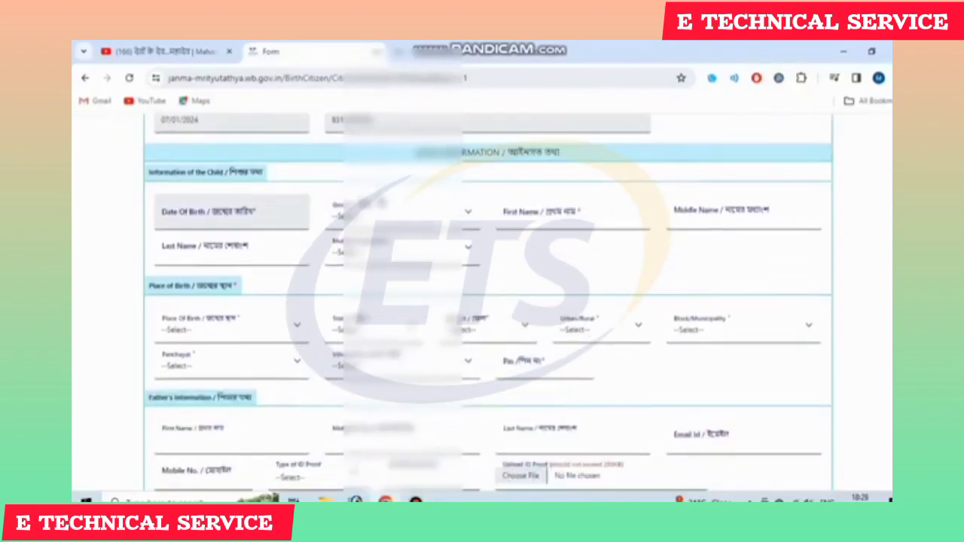
scroll(380, 198, down, 2)
click(180, 154)
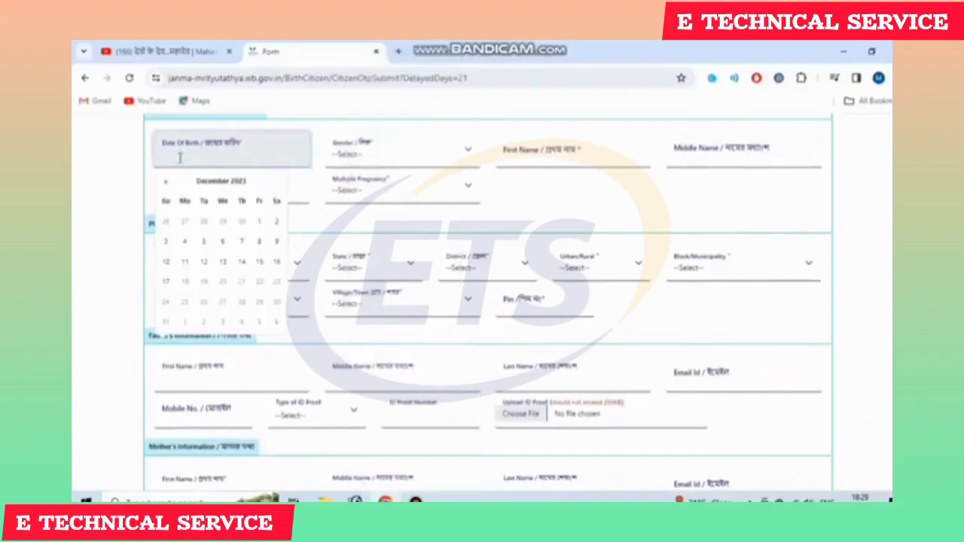
click(134, 154)
click(399, 150)
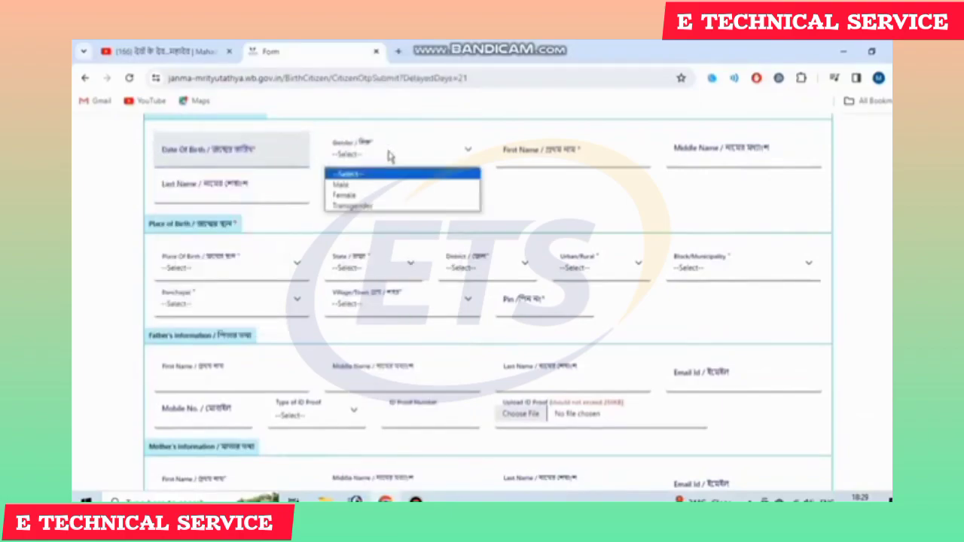
click(383, 186)
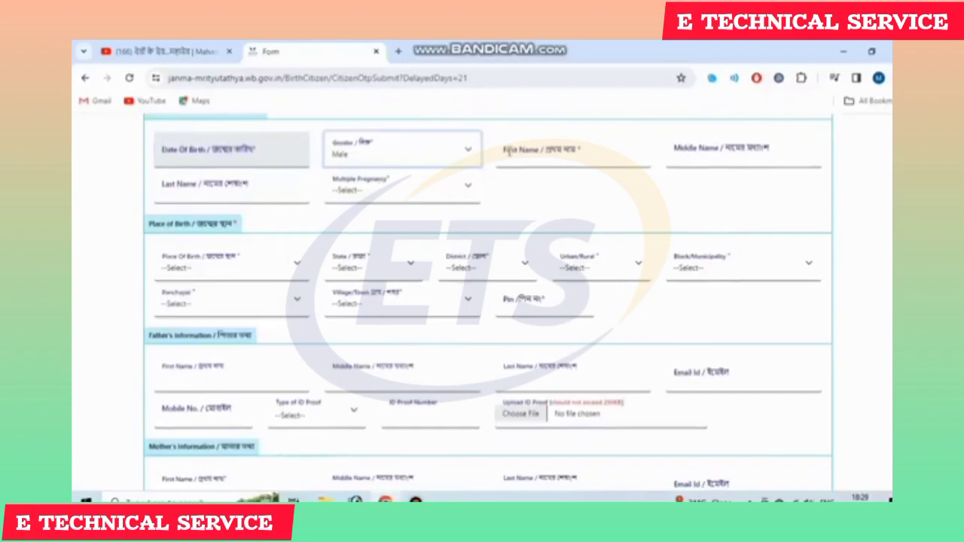
- Go through the child's first, middle and last name fields and set Multiple Pregnancy to Single
click(513, 151)
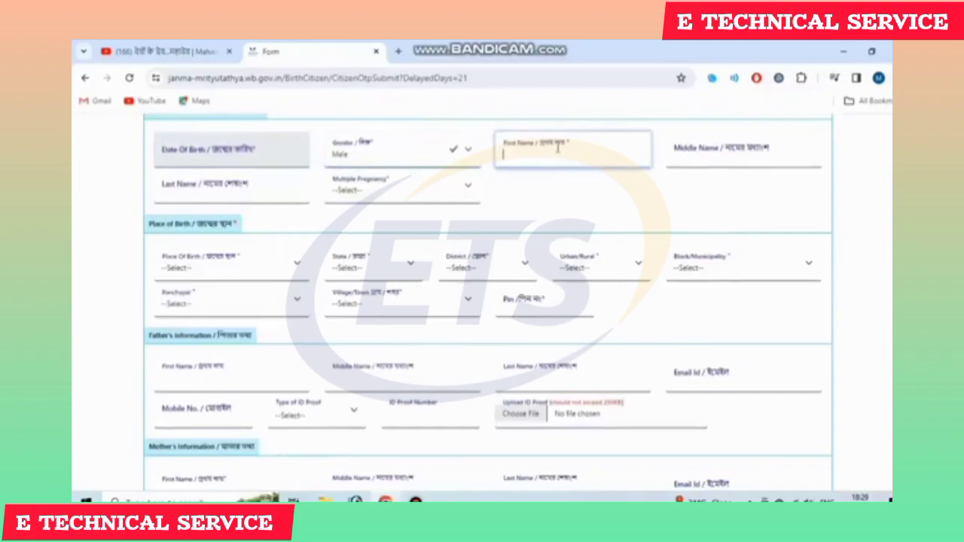
click(730, 154)
click(262, 196)
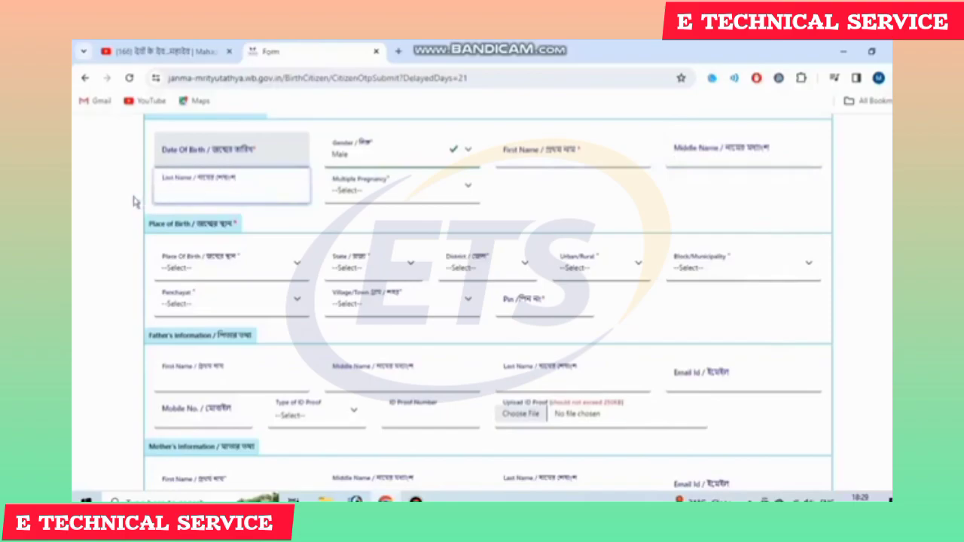
click(410, 196)
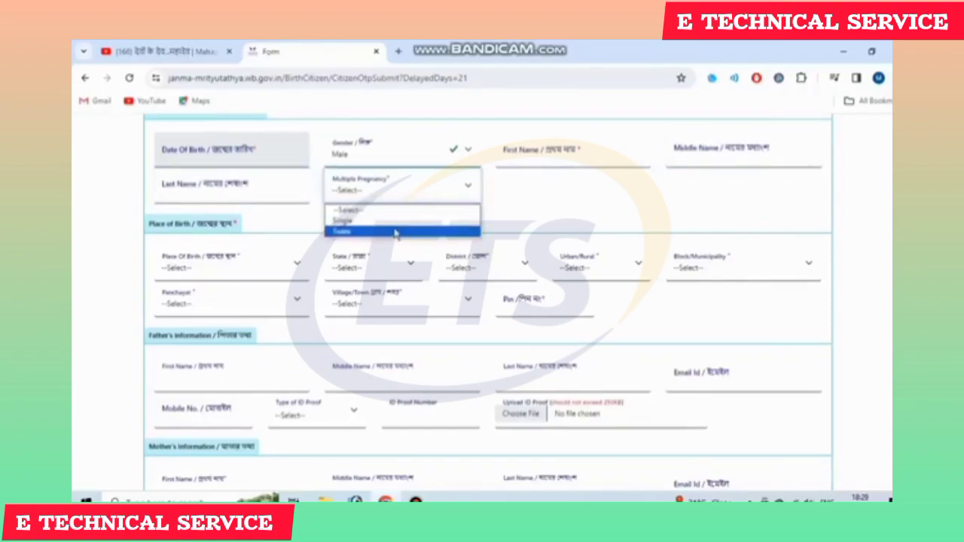
click(395, 220)
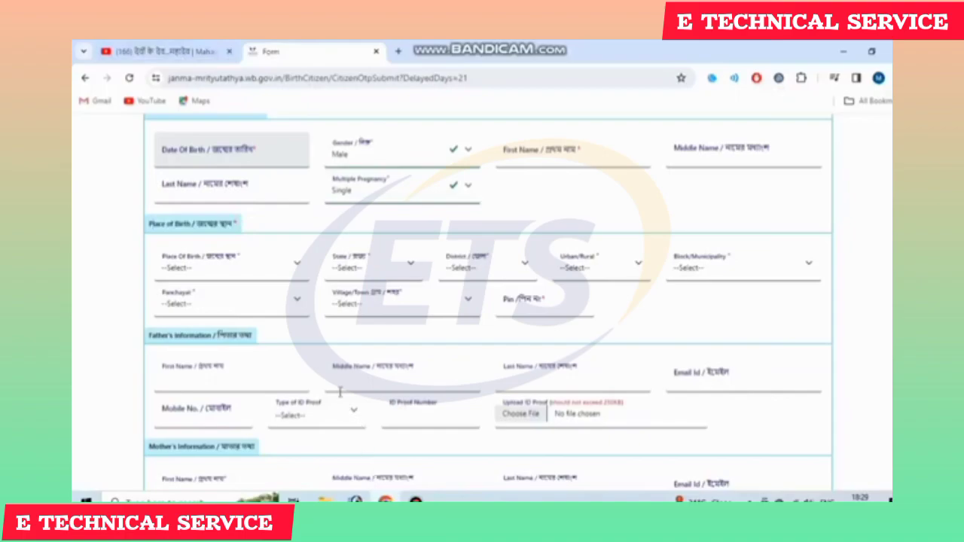
- Set the place of birth to Hospital and its state to West Bengal
drag(150, 224, 241, 223)
click(254, 235)
scroll(257, 243, down, 1)
click(211, 212)
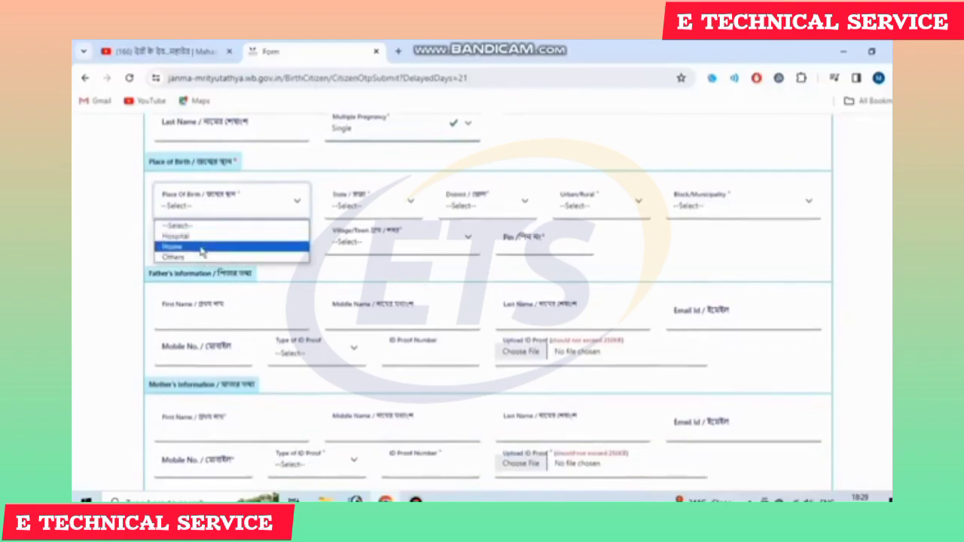
click(200, 239)
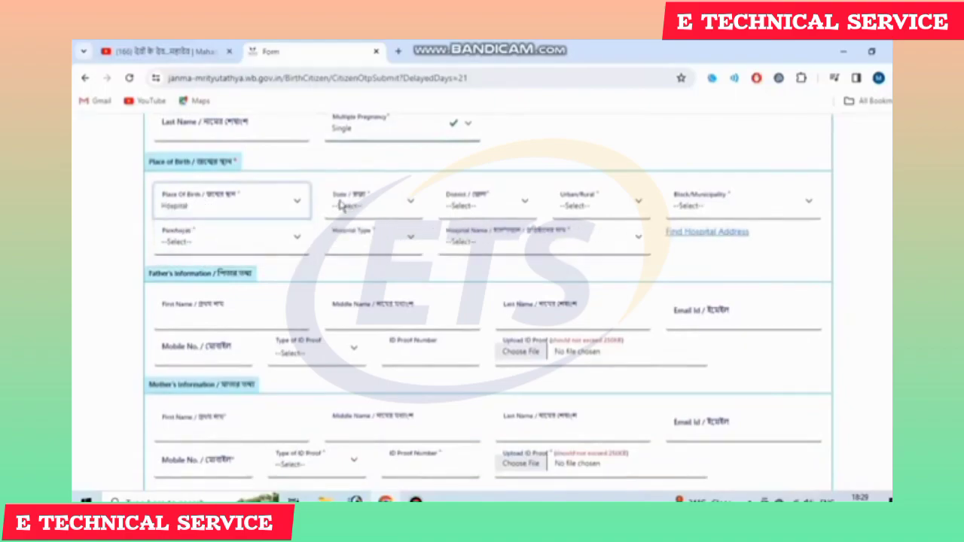
click(369, 206)
click(360, 238)
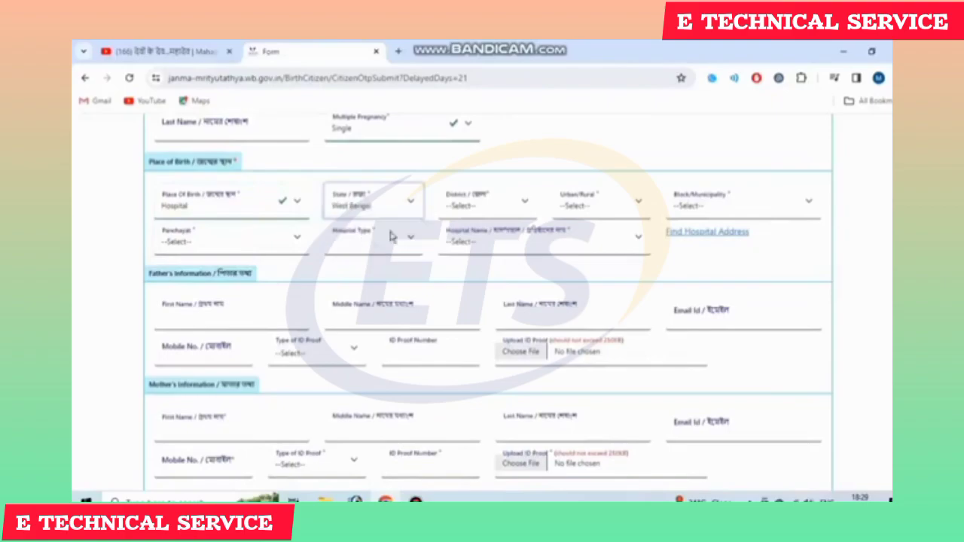
- Set the birthplace district to North 24 Parganas, Urban/Rural to Block, and the block to BARASAT - II
click(462, 209)
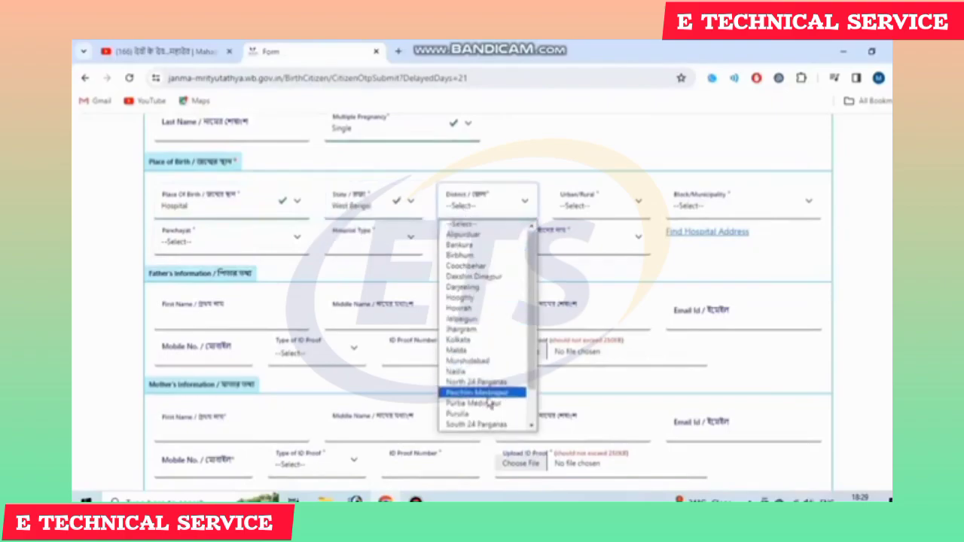
scroll(490, 399, down, 2)
click(486, 341)
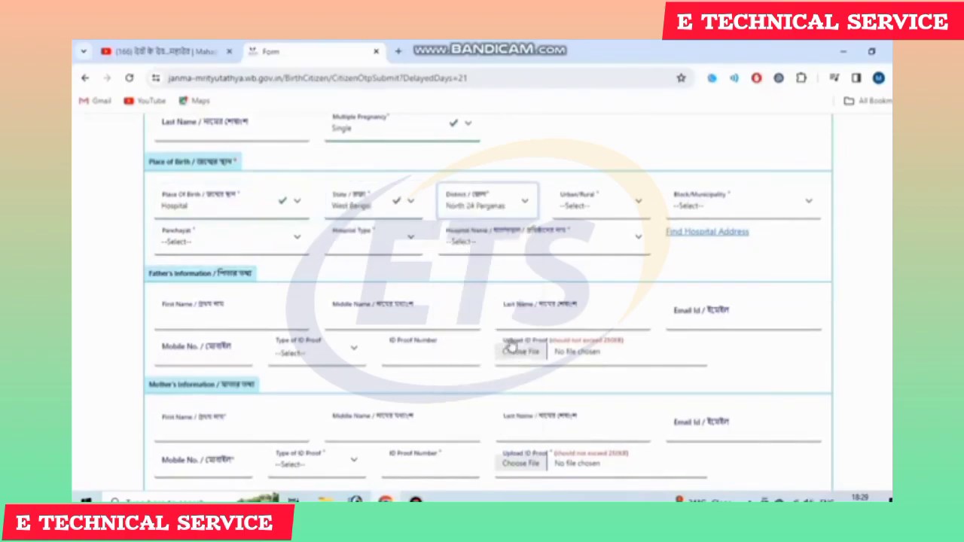
click(600, 203)
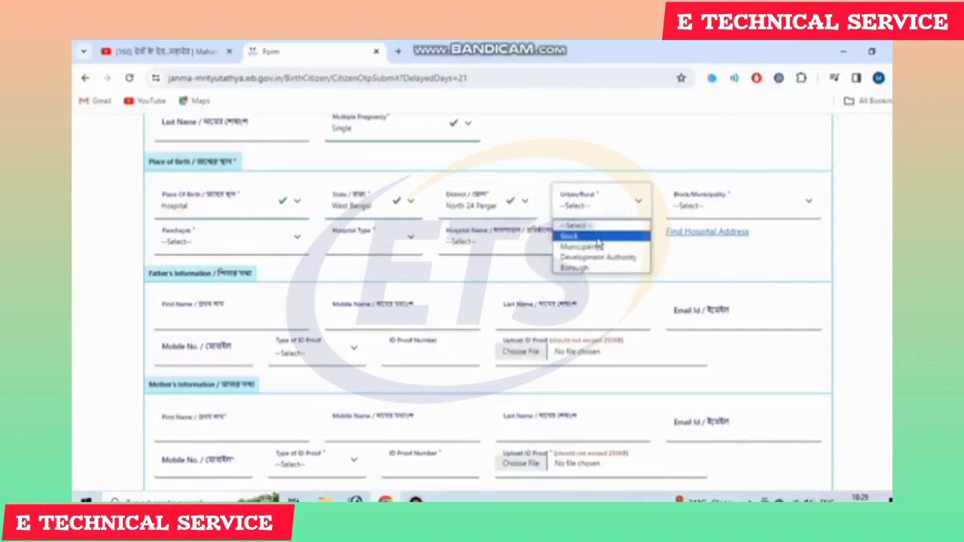
click(599, 238)
click(727, 207)
click(678, 277)
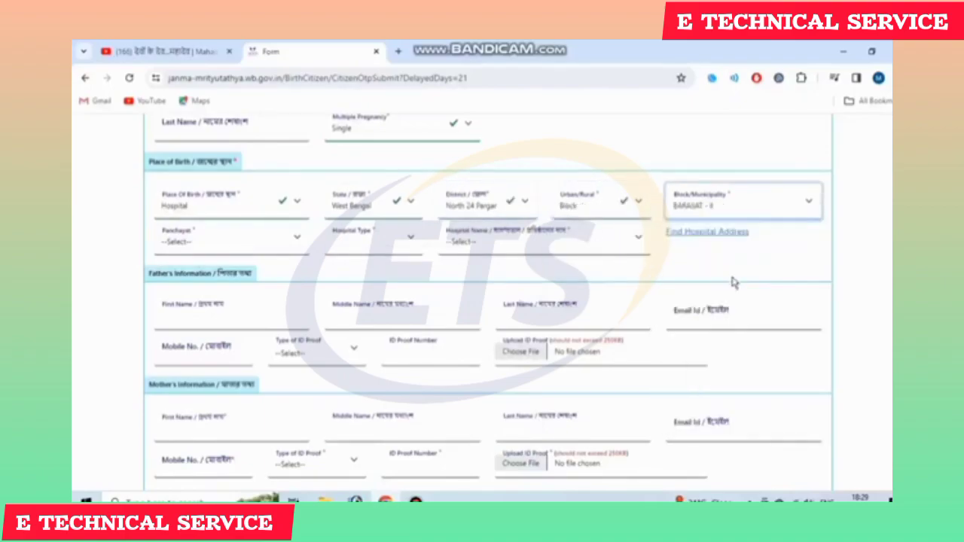
- Choose the DADPUR panchayat, the Private/Other hospital type and the hospital NEW NABOJIBAN NURSING HOME AND DIAGENOSTIC
click(249, 235)
click(262, 283)
click(364, 252)
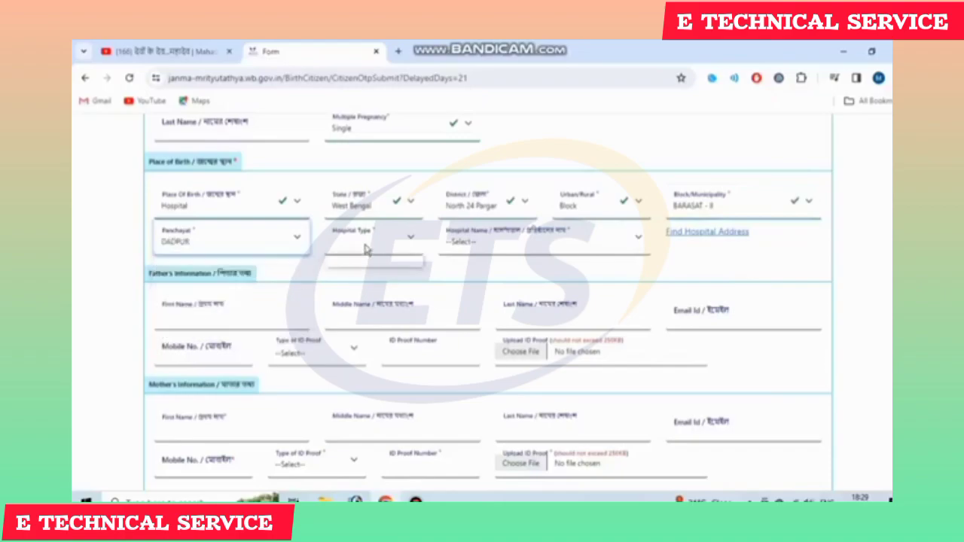
click(362, 261)
click(494, 253)
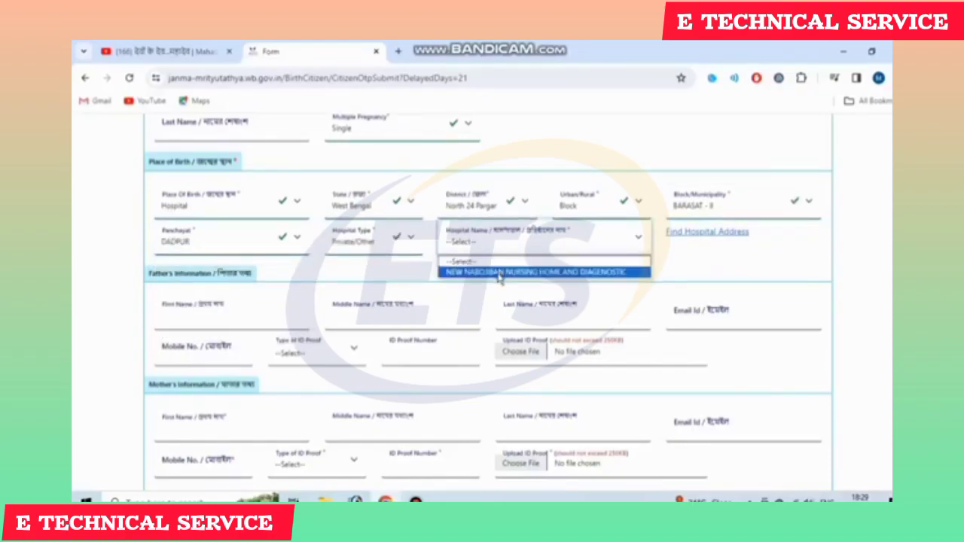
click(503, 275)
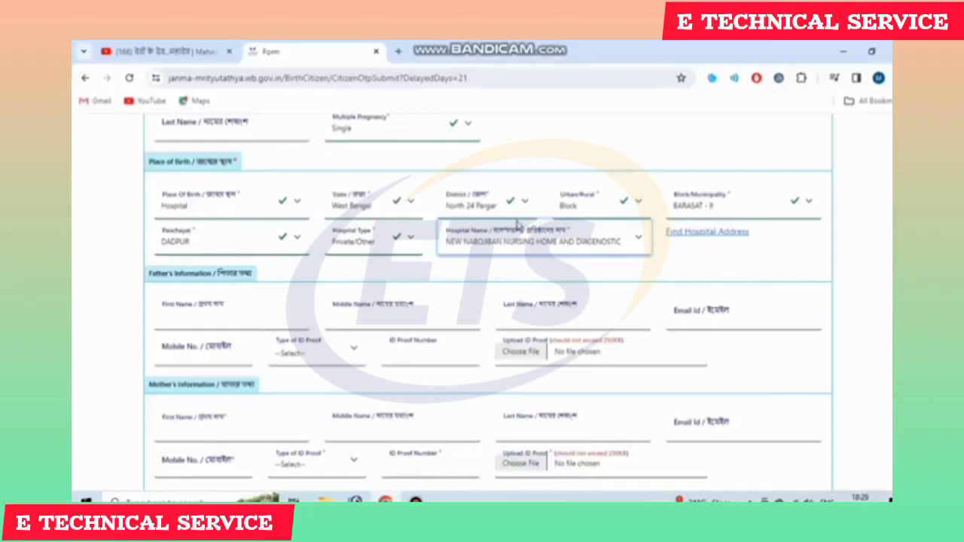
- Go through the father's first, middle and last name fields and the father's email field
drag(151, 274, 265, 278)
click(265, 278)
scroll(256, 256, down, 1)
click(179, 255)
click(362, 251)
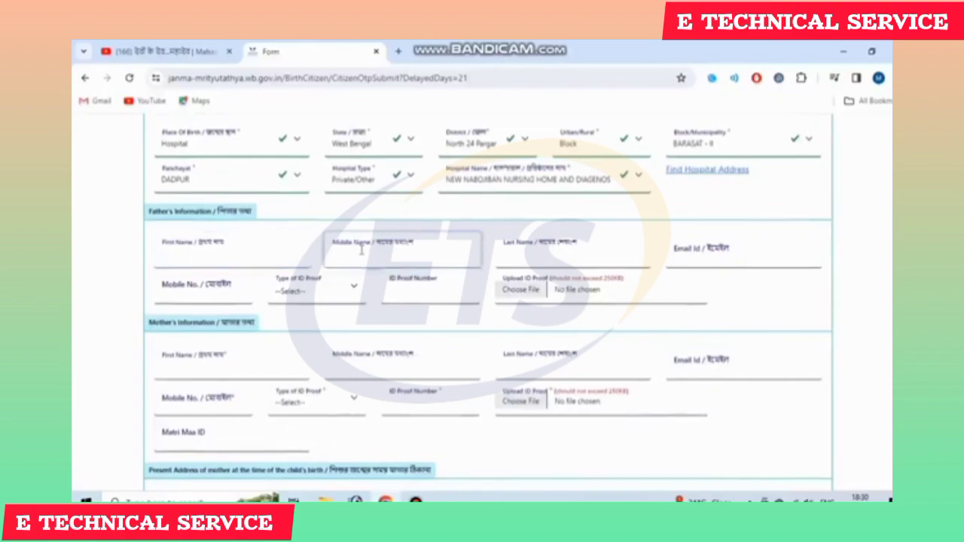
click(534, 251)
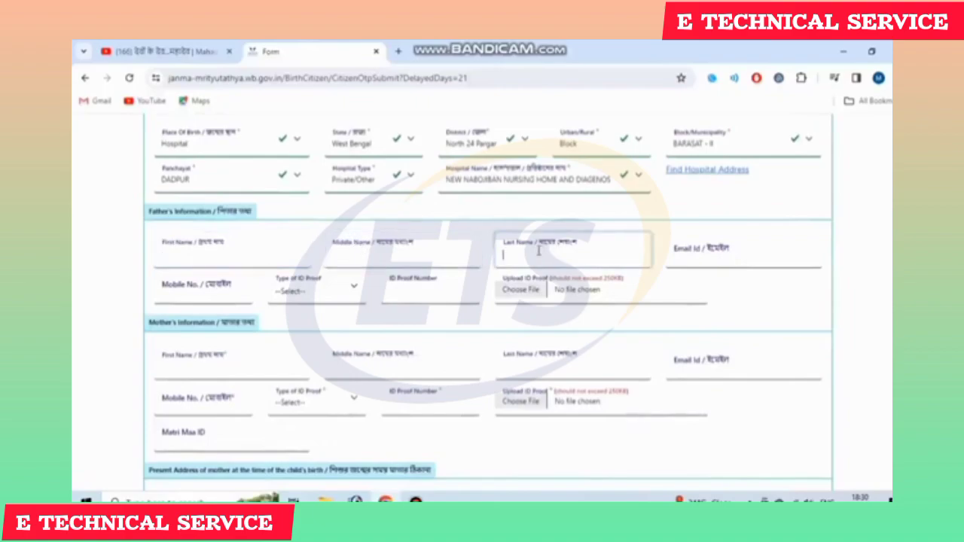
click(681, 262)
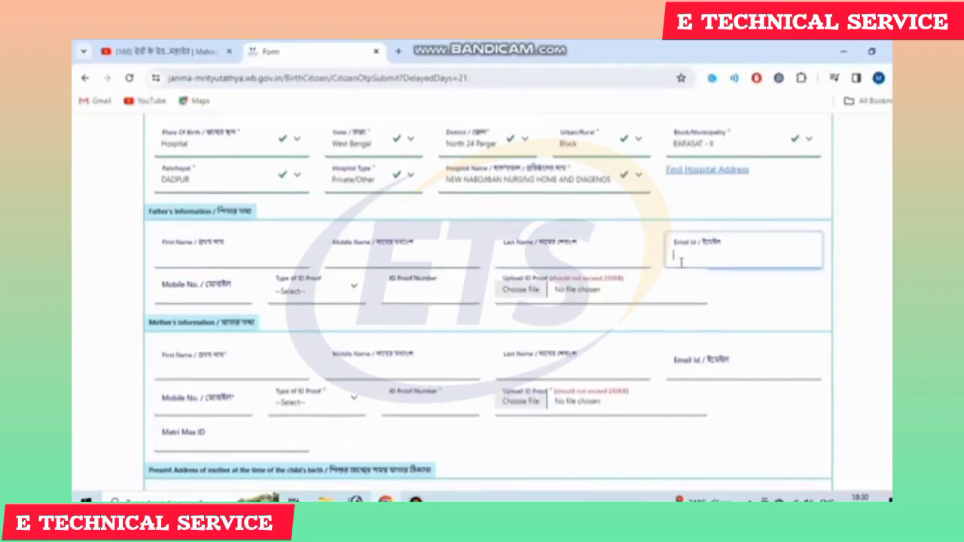
- Check the father's mobile number field, set the father's ID proof type to Aadhaar, and go to the ID proof number field
click(222, 292)
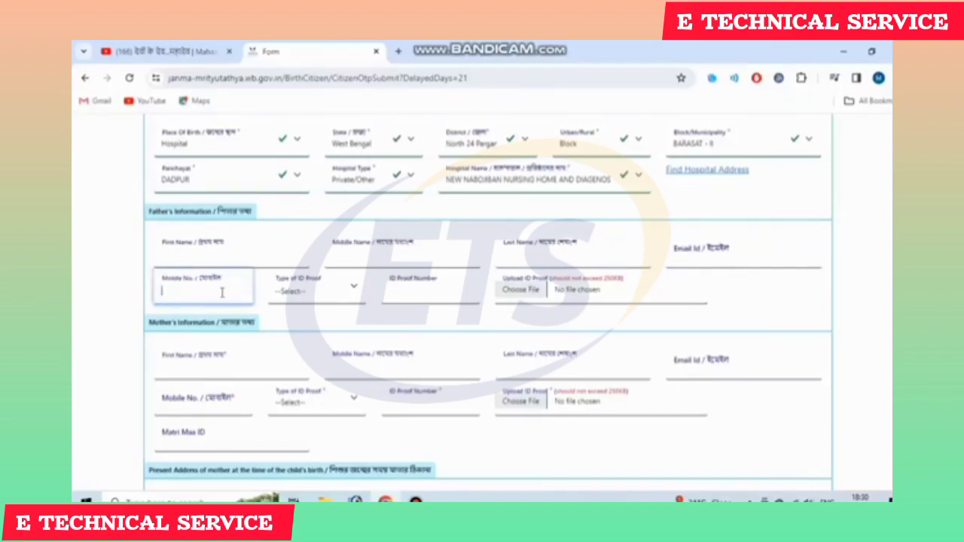
click(328, 294)
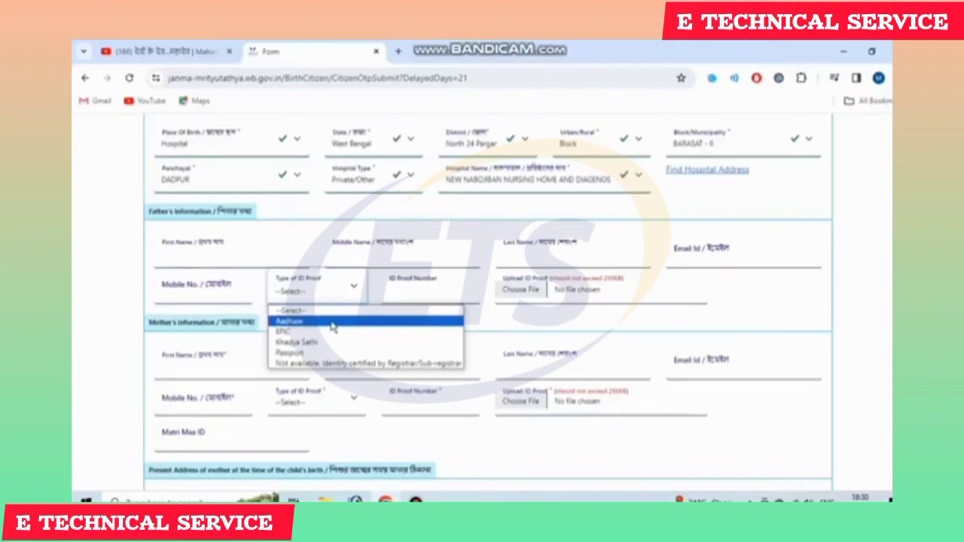
click(332, 324)
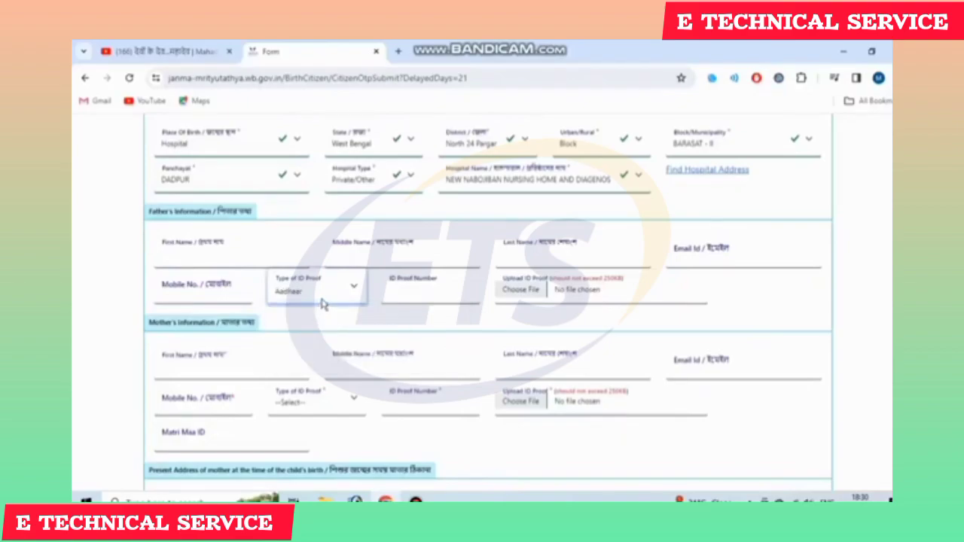
click(398, 284)
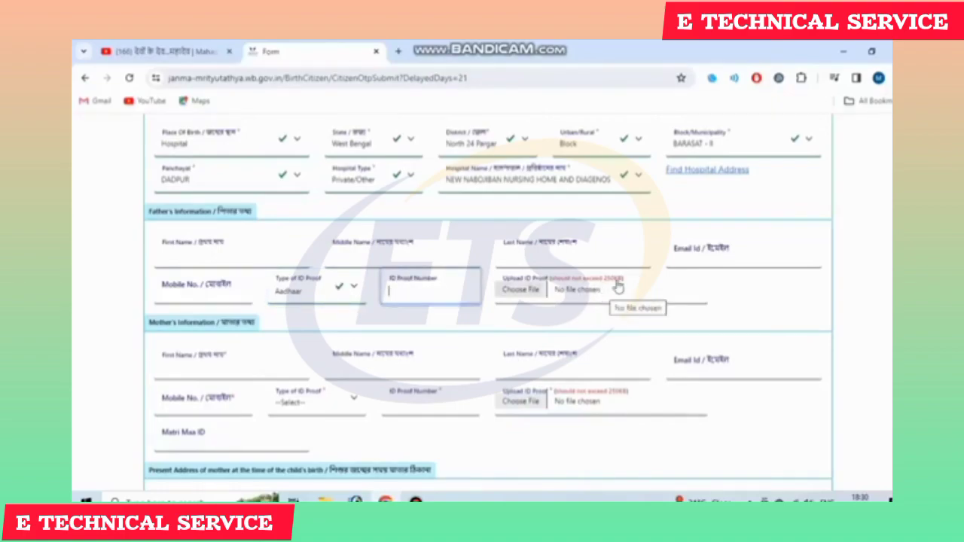
- Go through the mother's first, middle and last name fields and mobile number field, dismissing the browser notification
scroll(284, 345, down, 1)
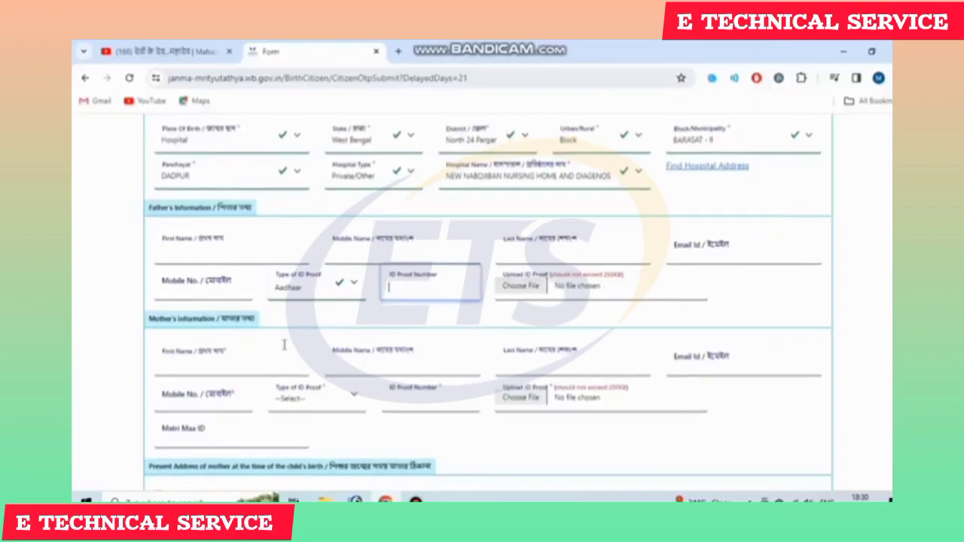
drag(178, 260, 224, 262)
click(202, 300)
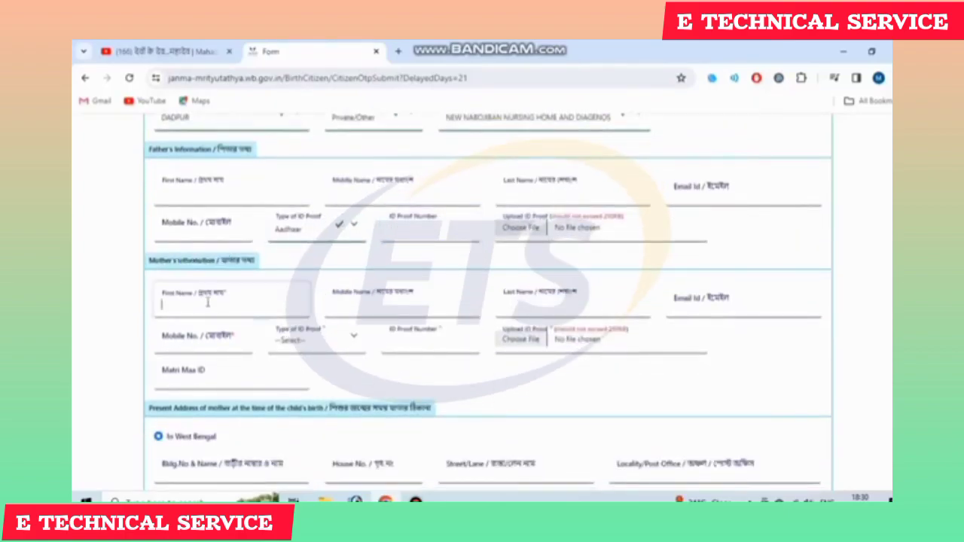
click(396, 303)
click(602, 306)
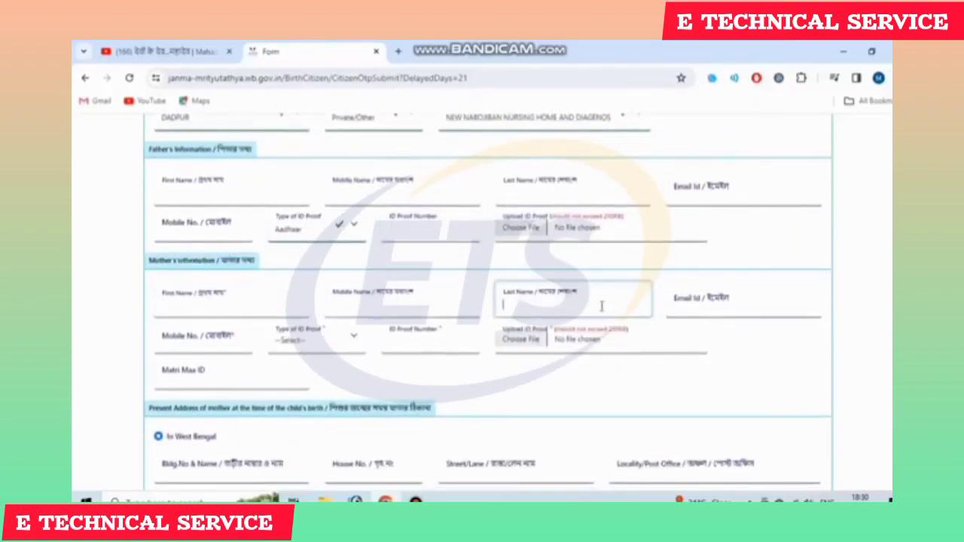
click(184, 344)
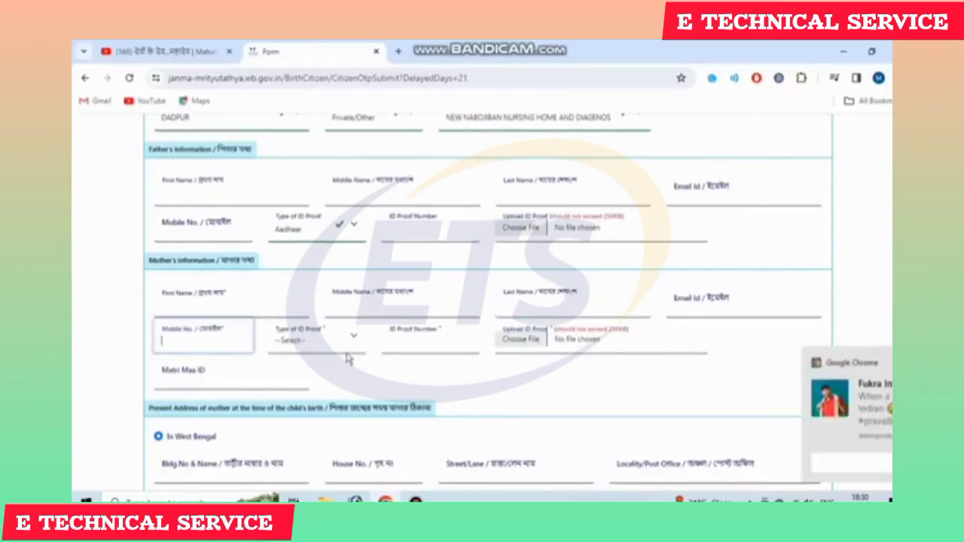
click(887, 366)
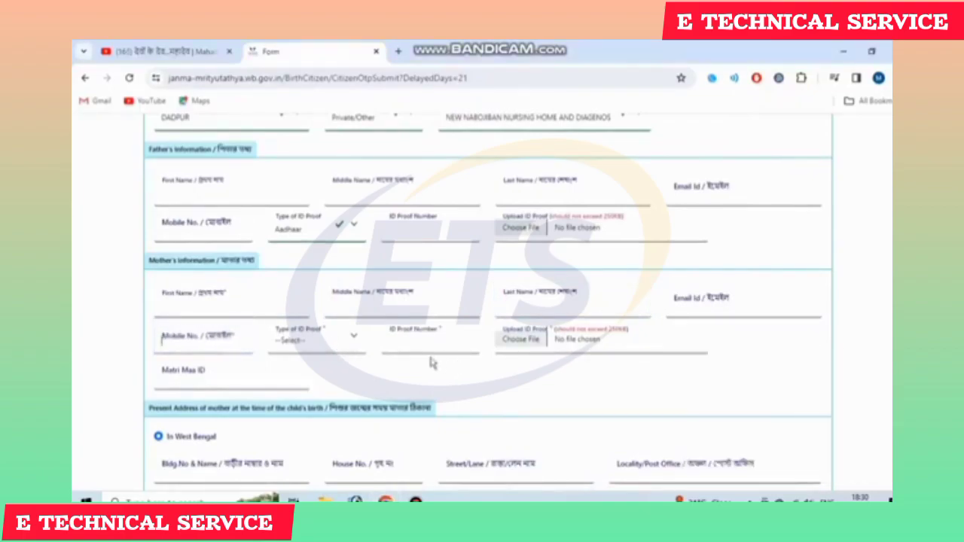
- Set the mother's ID proof type to Aadhaar and go through the ID proof number and Matri Maa ID fields
click(324, 339)
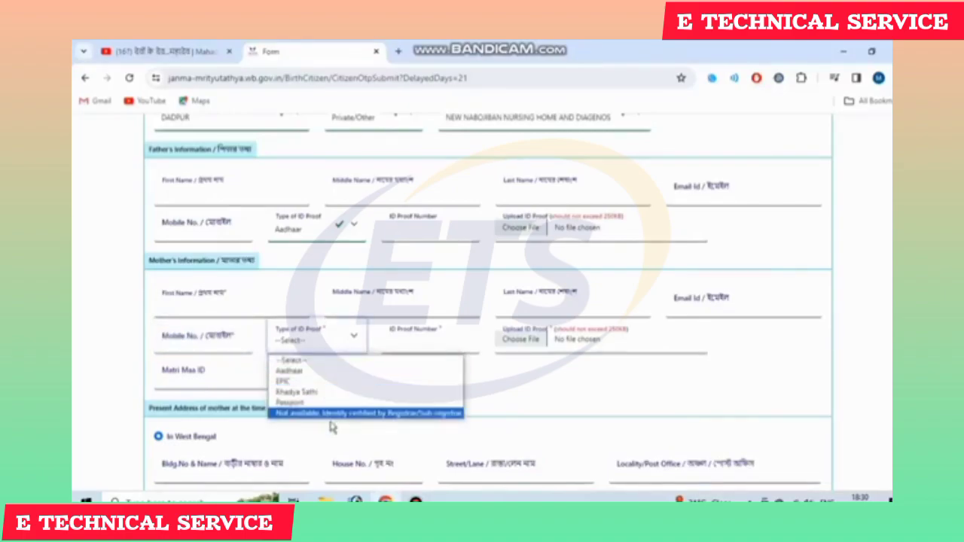
click(327, 372)
click(402, 337)
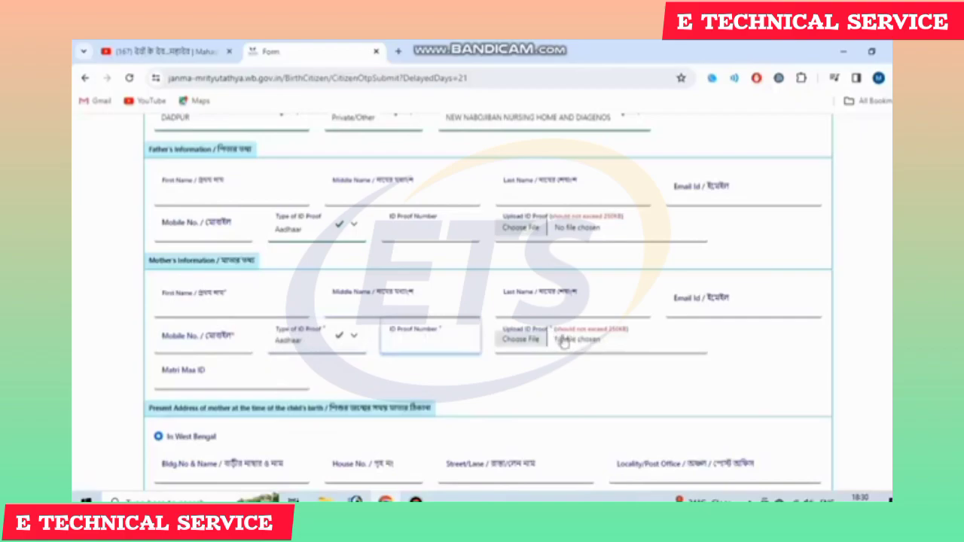
scroll(359, 380, down, 1)
click(230, 321)
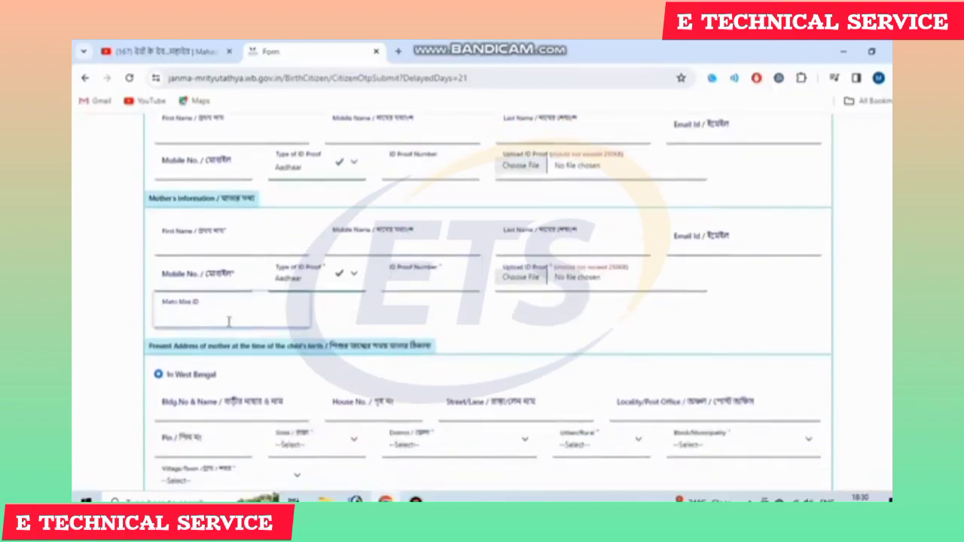
- Go through the building, house number, street, locality/post office and PIN fields of the mother's present address
scroll(300, 363, down, 2)
drag(206, 287, 319, 296)
click(319, 296)
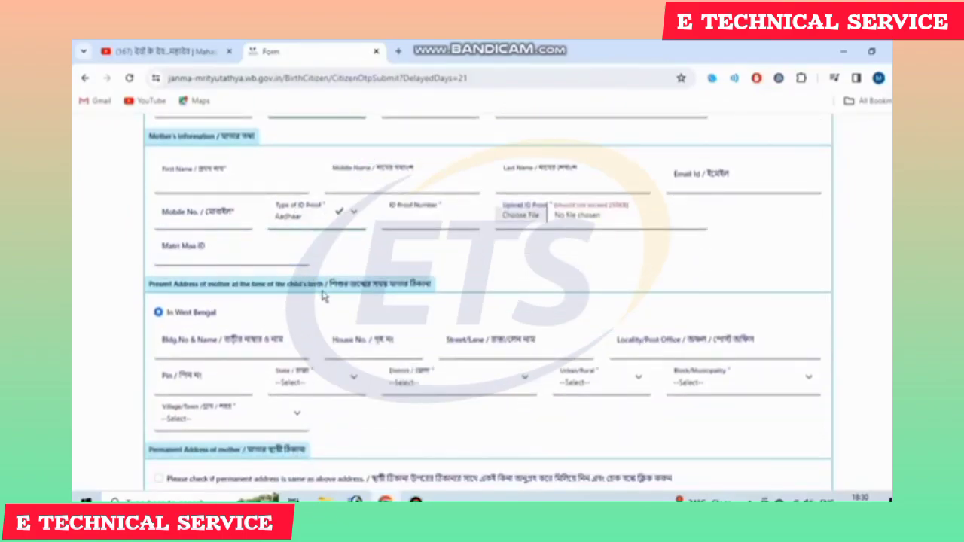
click(221, 350)
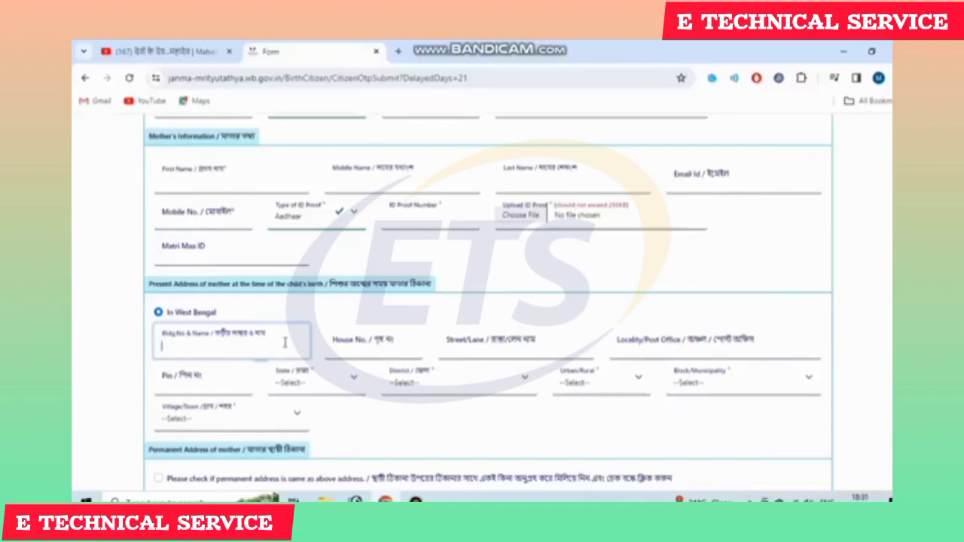
click(377, 348)
click(485, 346)
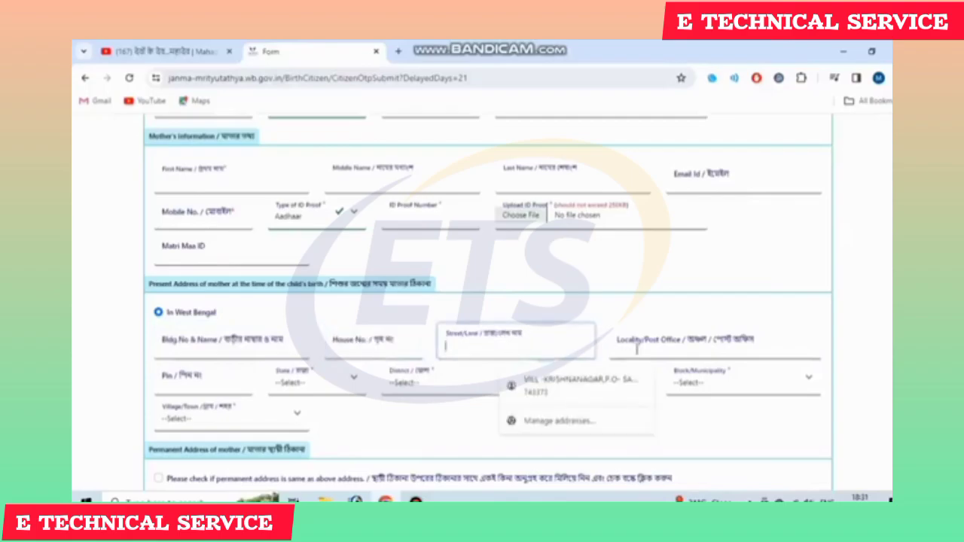
click(639, 351)
click(212, 384)
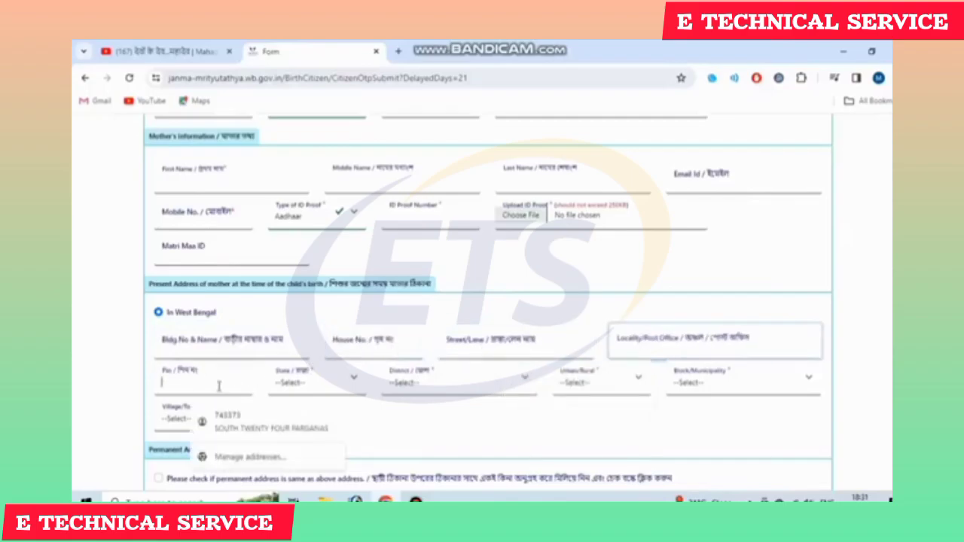
- Set the state of the mother's present address to West Bengal and Urban/Rural to Block, and check the district and block/municipality fields
click(323, 392)
click(330, 414)
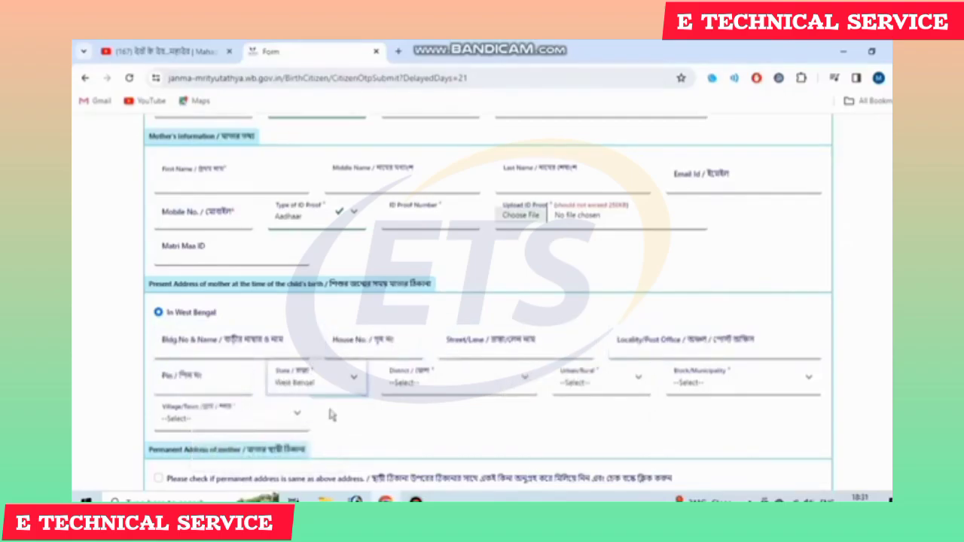
click(422, 388)
click(422, 388)
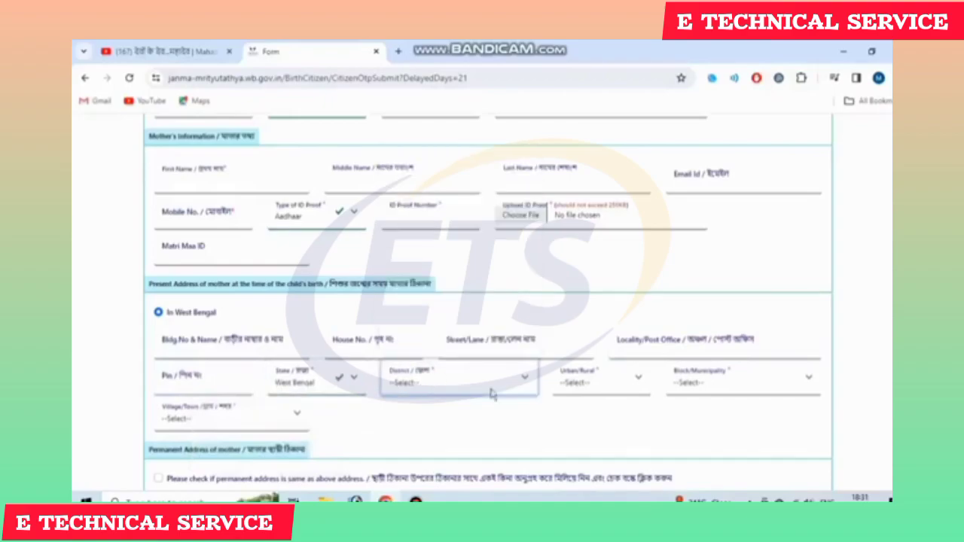
click(611, 397)
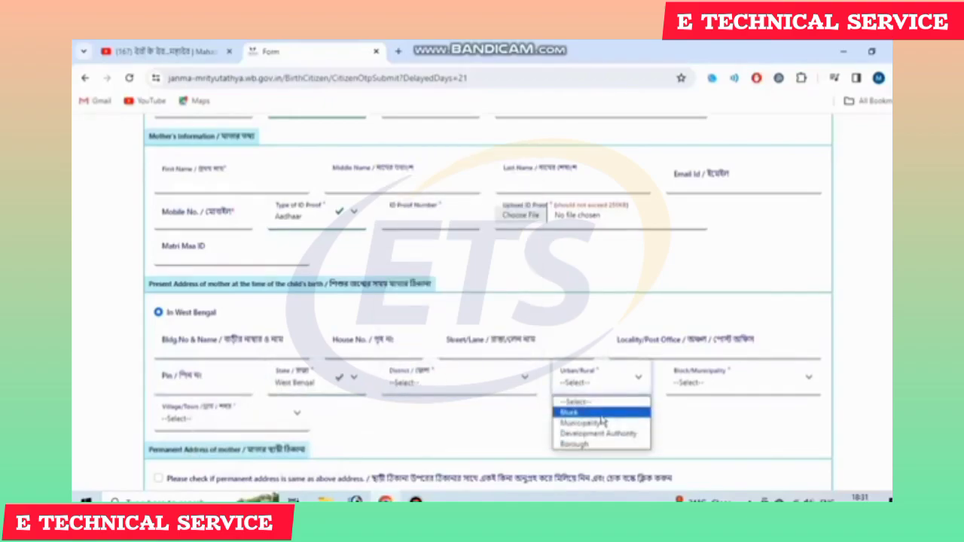
click(601, 415)
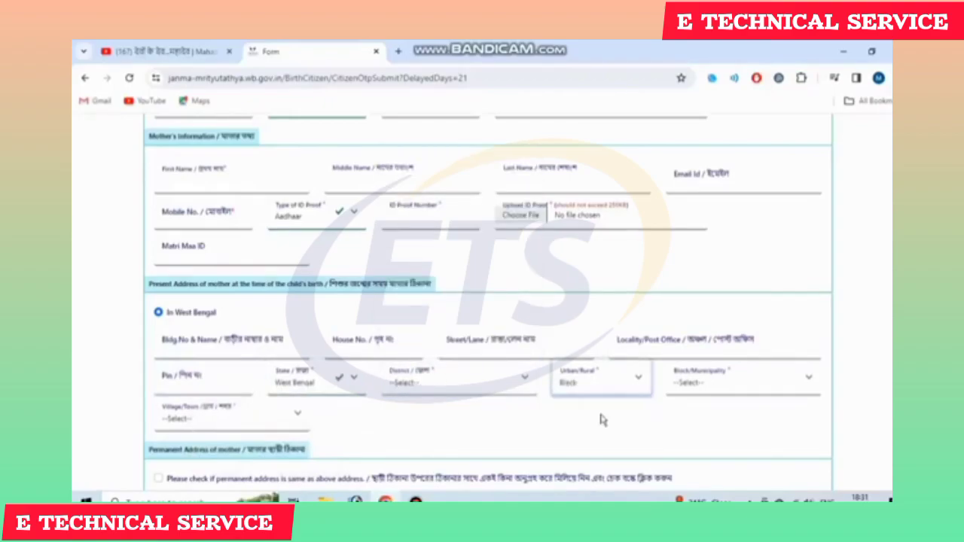
click(736, 387)
click(727, 399)
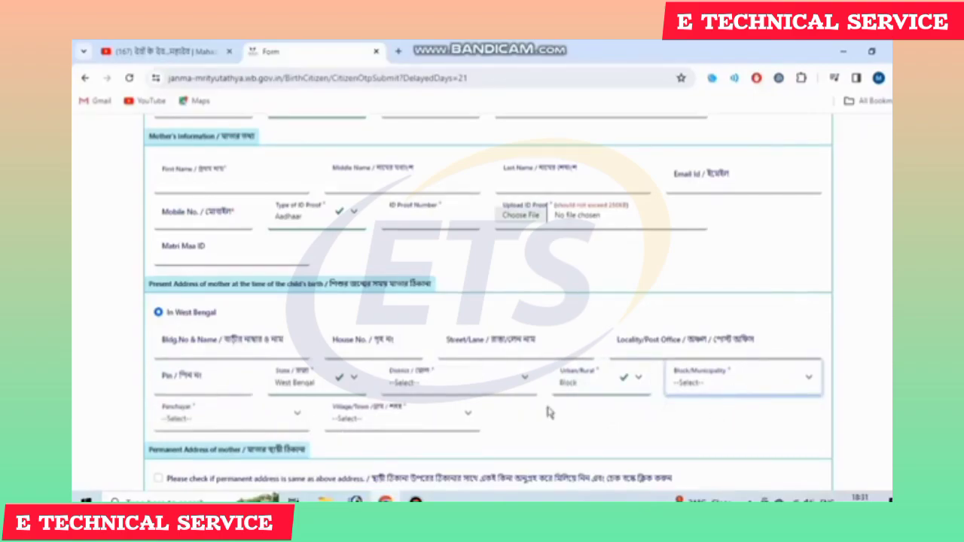
- Mark the mother's permanent address as the same as the present address
scroll(368, 325, down, 3)
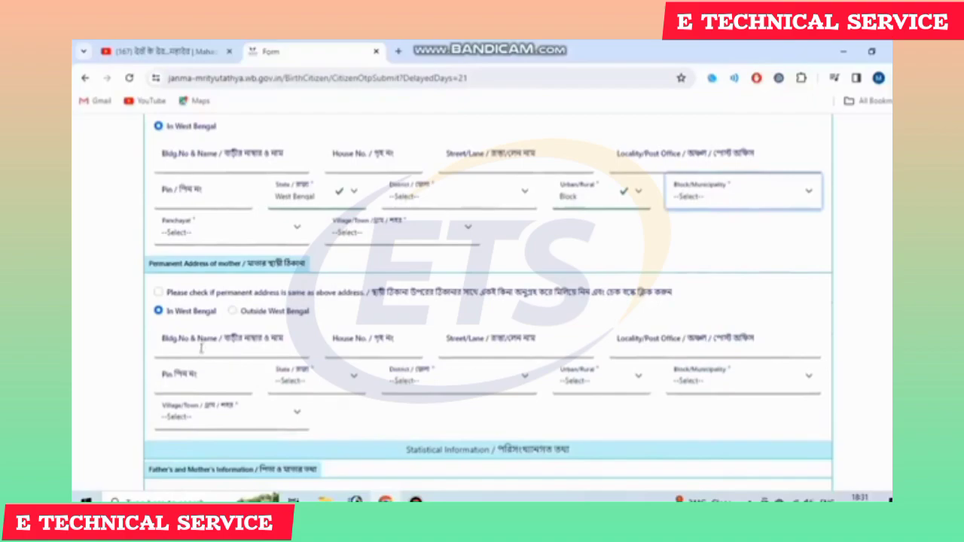
click(158, 292)
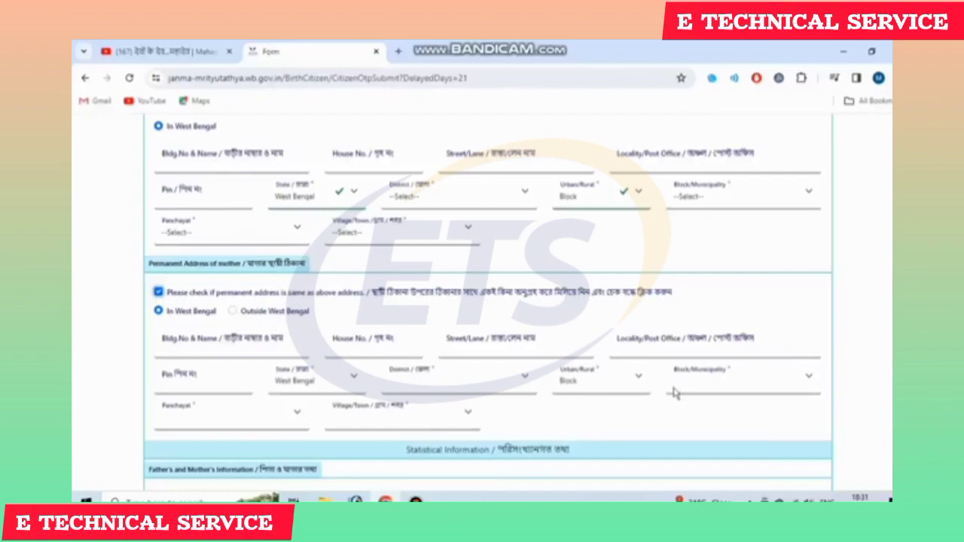
- Set the parents' religion to Hindu and the father's level of education to Middle
scroll(674, 392, down, 5)
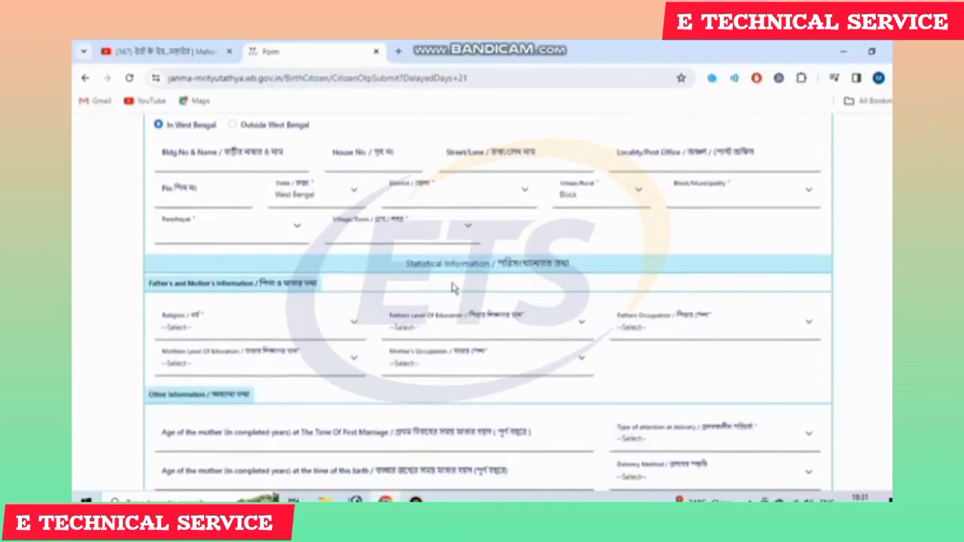
click(270, 331)
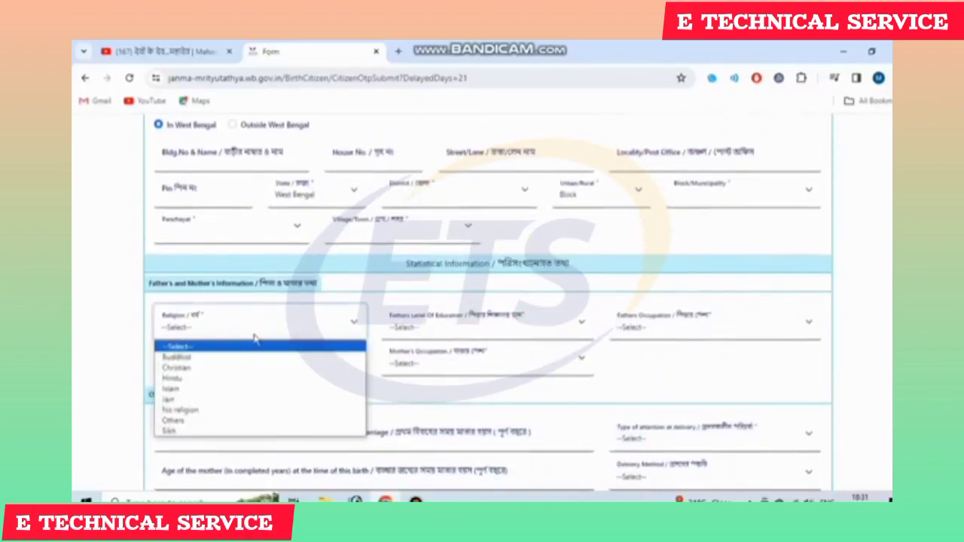
click(223, 379)
click(467, 329)
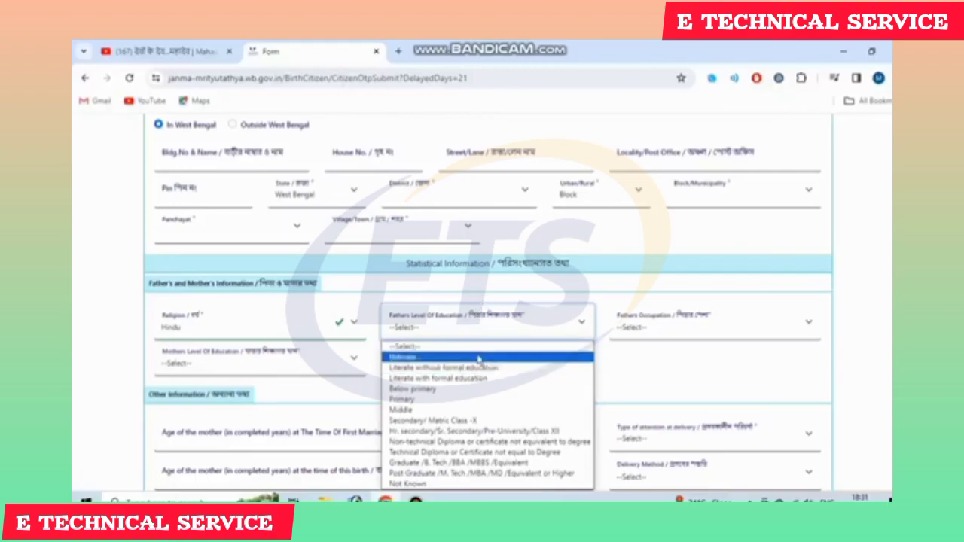
click(476, 410)
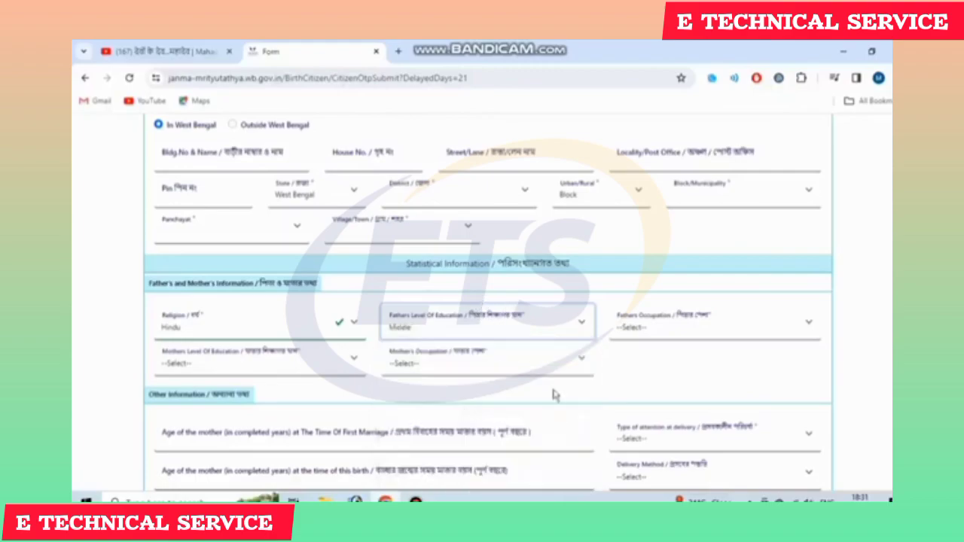
- Review the options for the father's occupation and the mother's level of education and occupation without choosing any
click(721, 339)
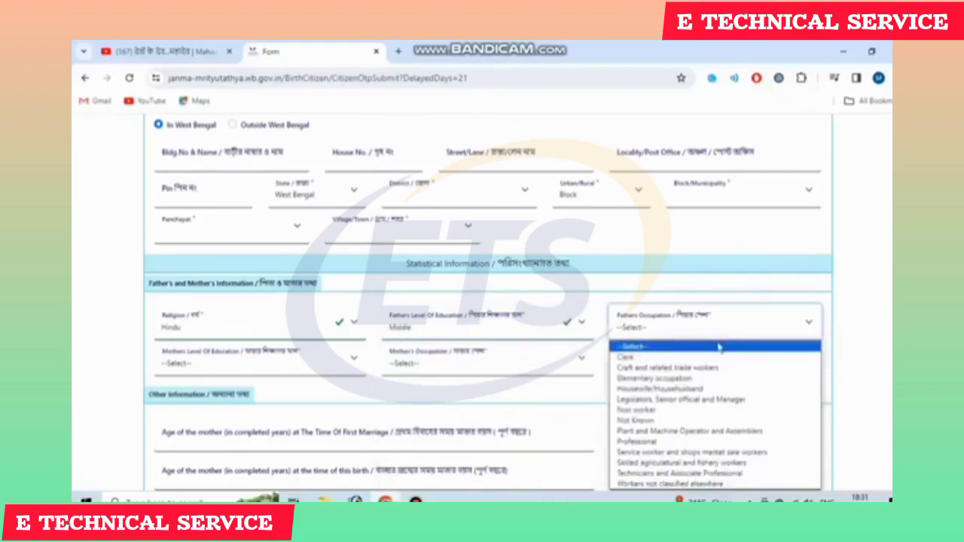
click(629, 287)
click(292, 362)
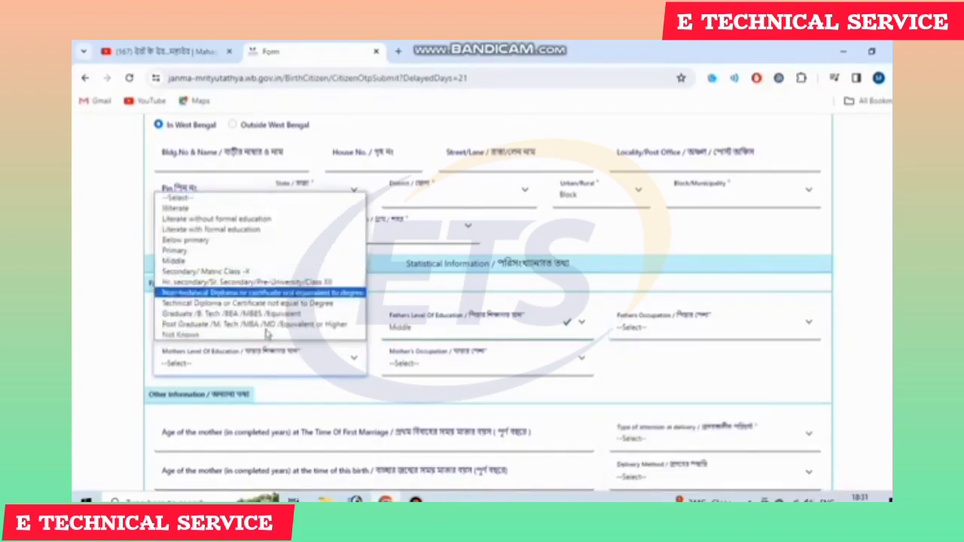
click(482, 369)
click(670, 401)
- In the other information section, set the type of attention at delivery to Institutional - Government and the delivery method to Normal
scroll(592, 401, down, 1)
scroll(591, 401, down, 2)
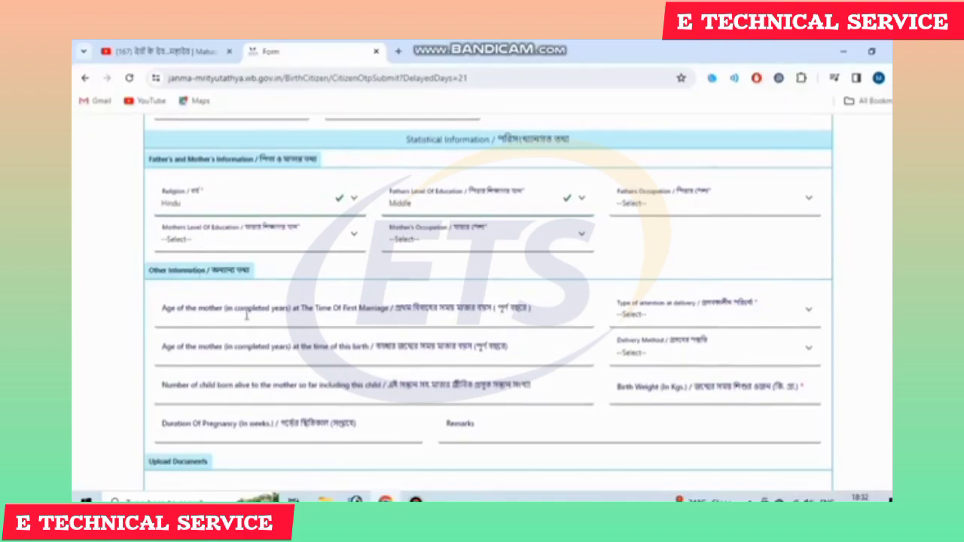
click(287, 317)
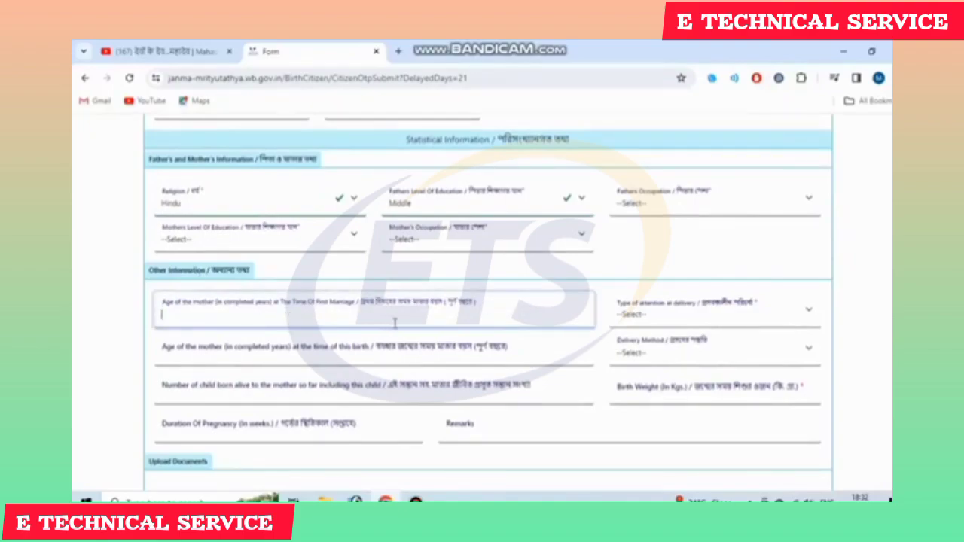
click(752, 326)
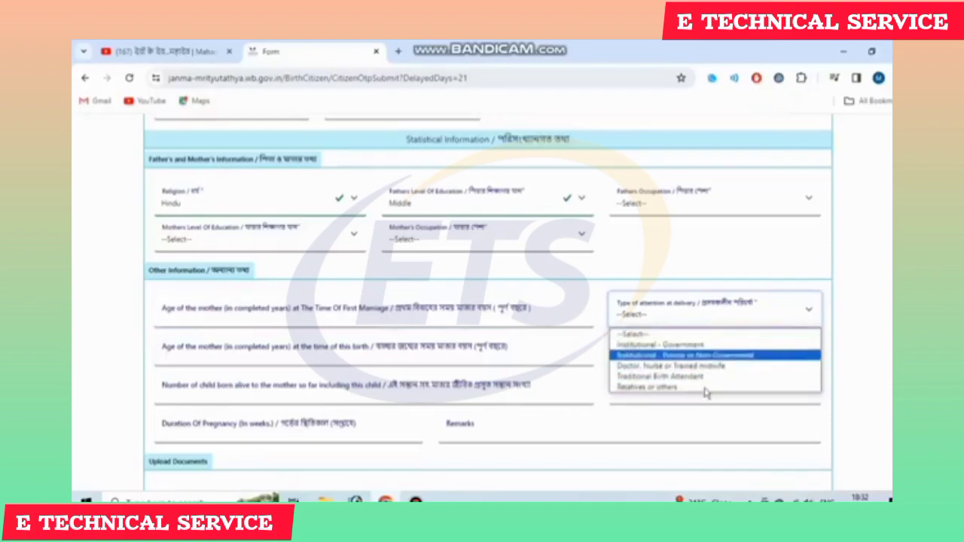
click(694, 345)
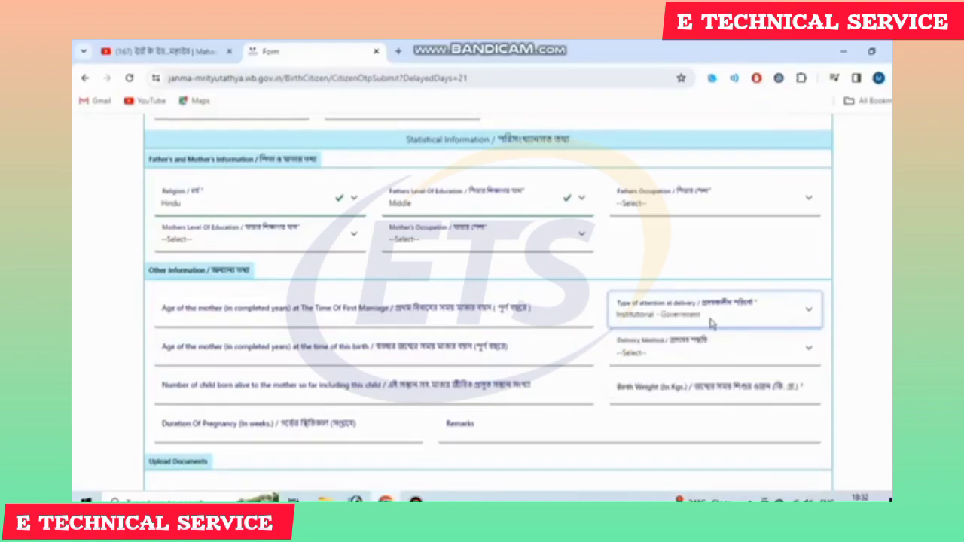
click(511, 362)
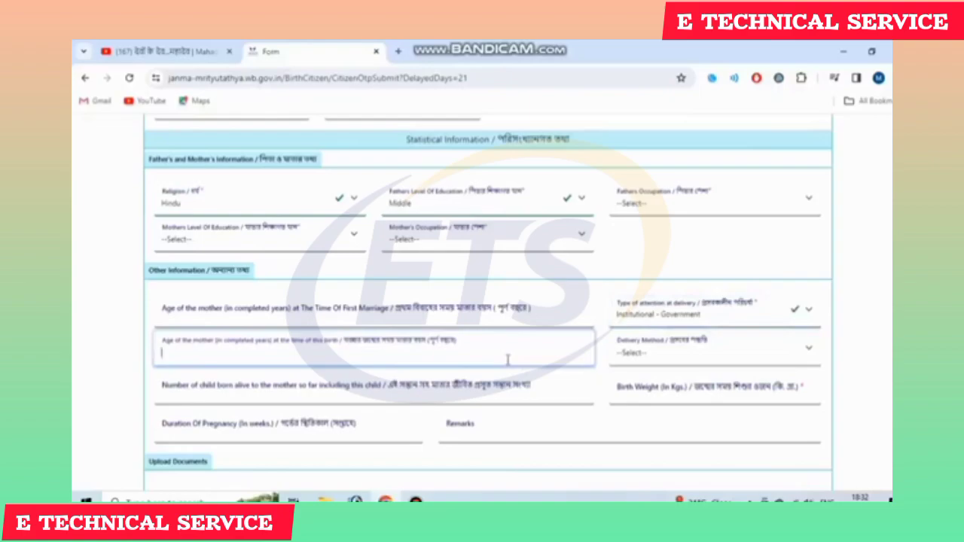
click(684, 356)
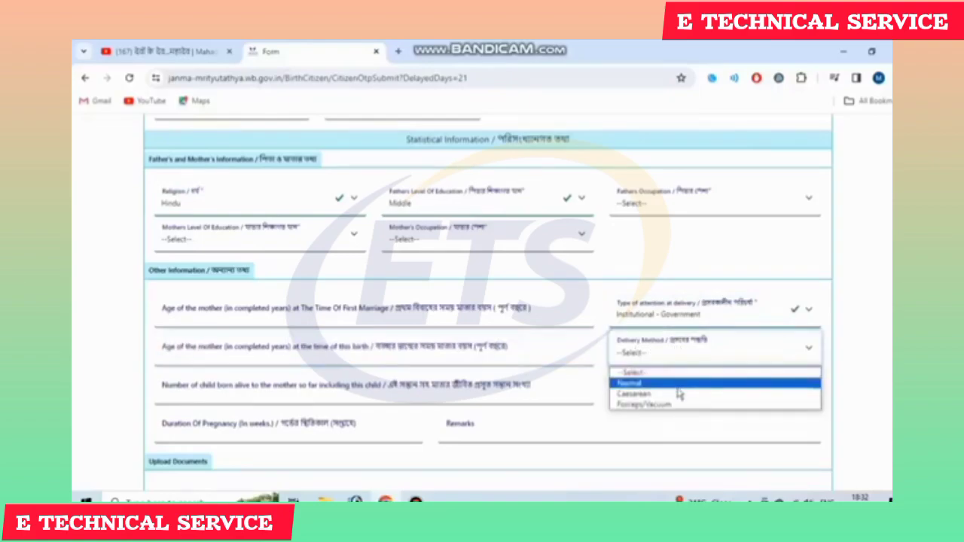
click(670, 382)
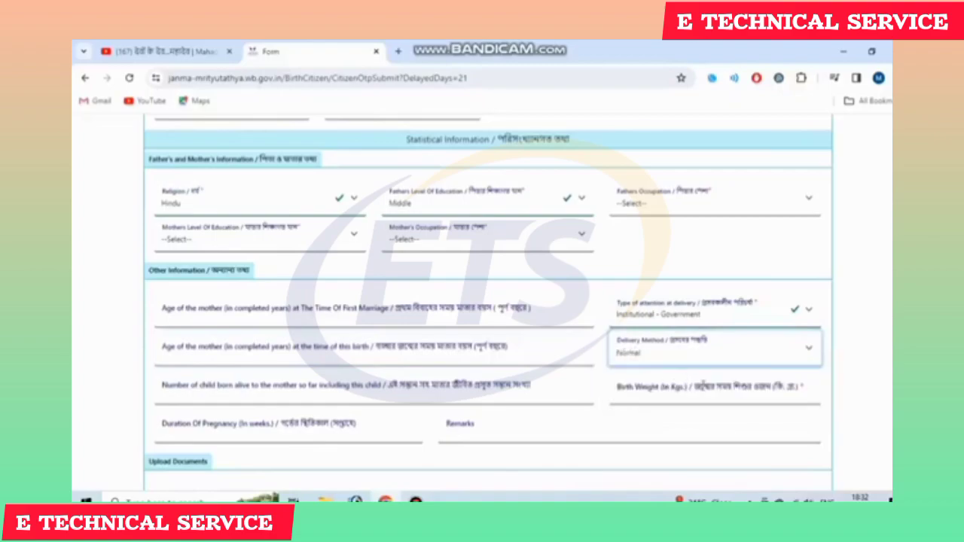
- Check the number of children born alive and birth weight fields, and review the upload fields for Form No. 1 and the discharge certificate
click(504, 400)
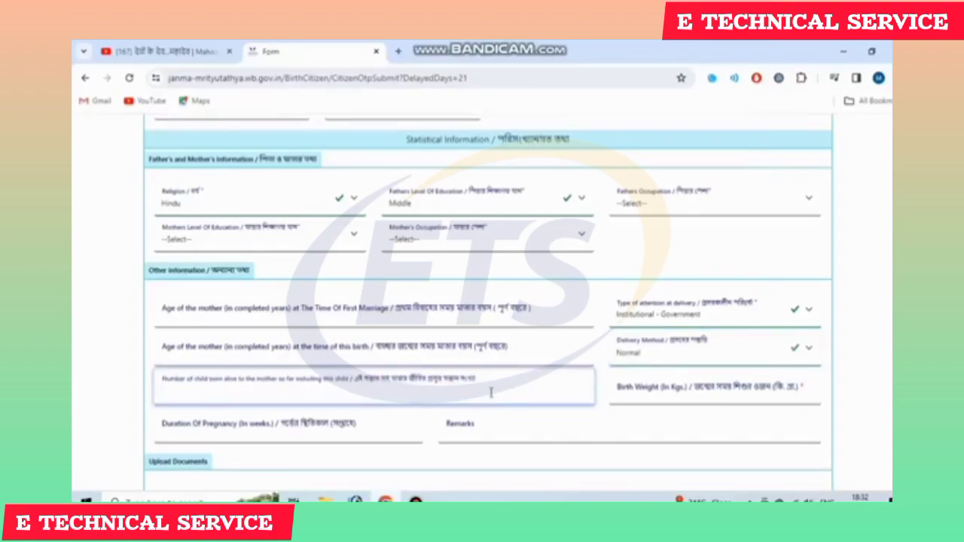
click(722, 399)
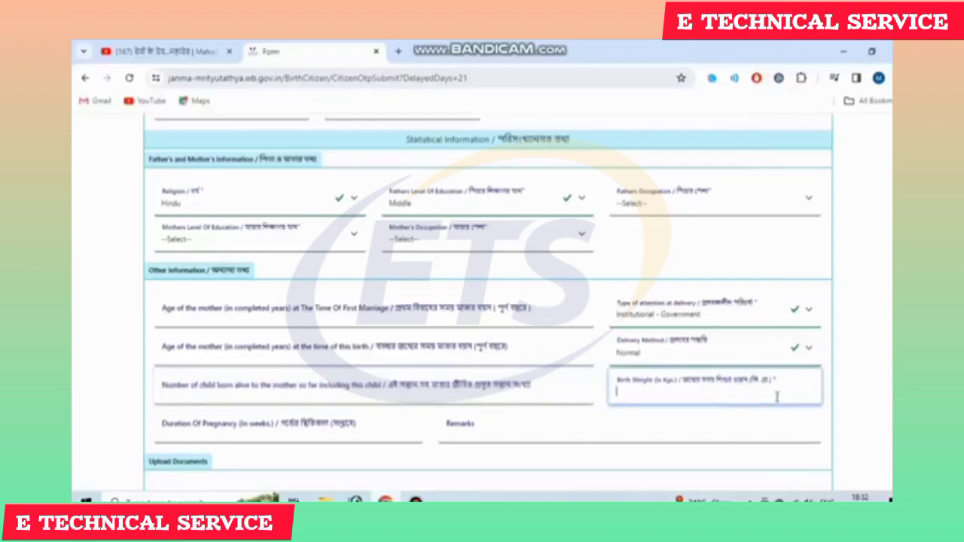
scroll(777, 397, down, 2)
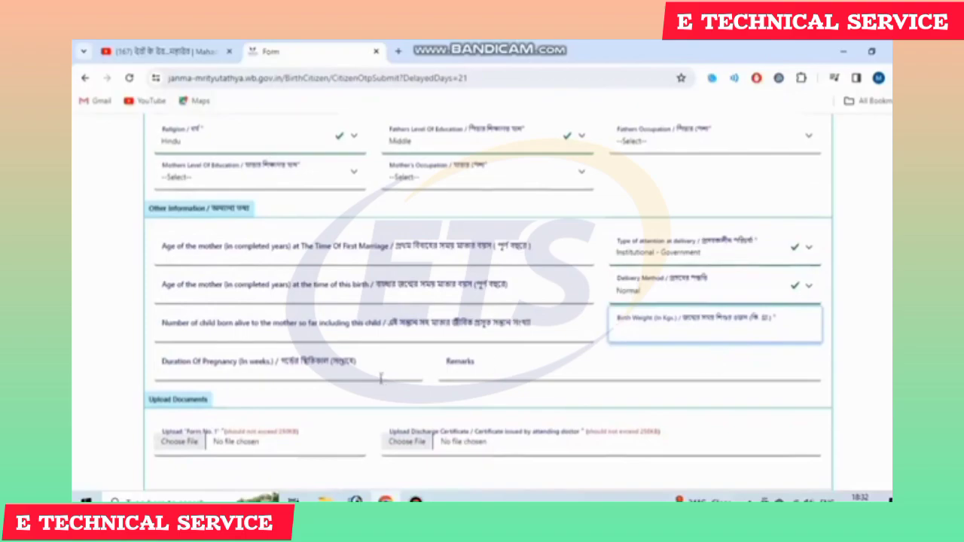
scroll(389, 379, down, 1)
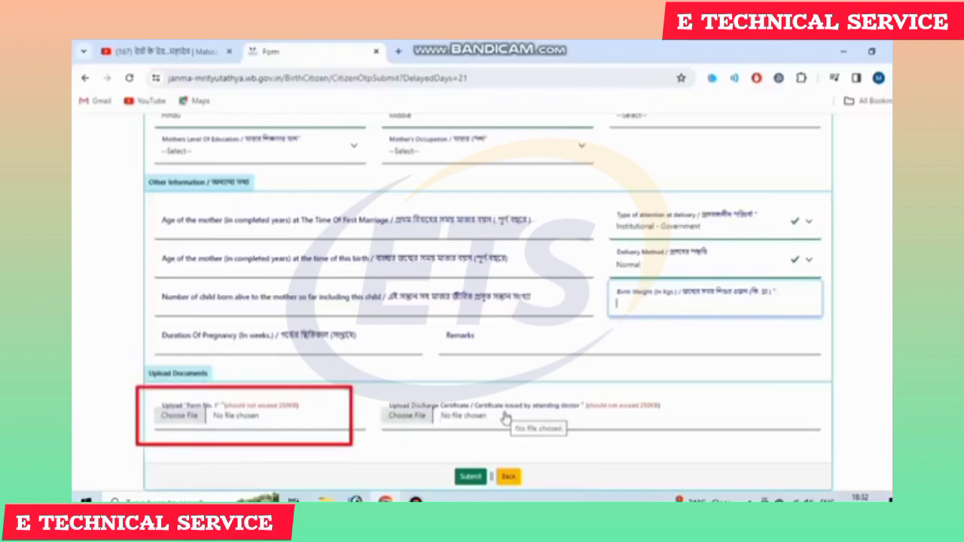
click(416, 501)
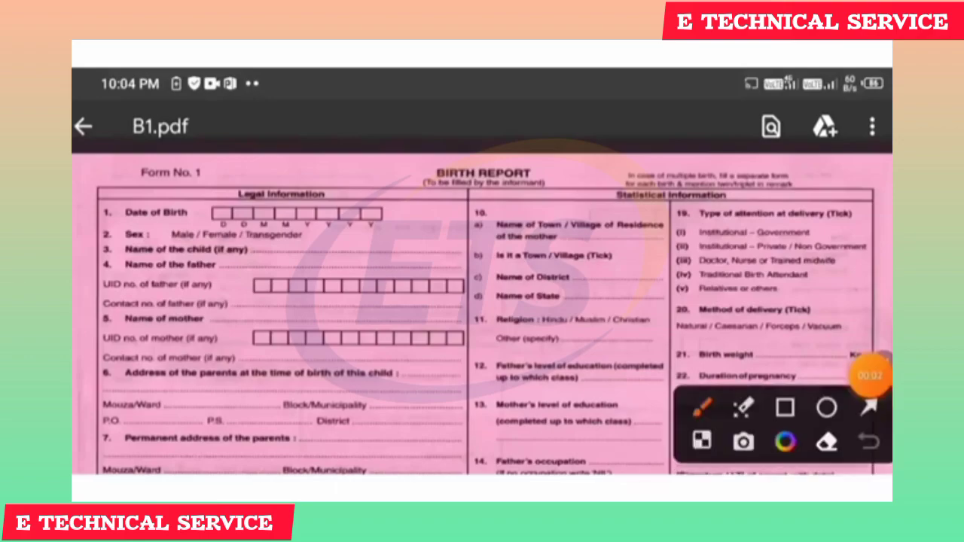
drag(870, 375, 877, 253)
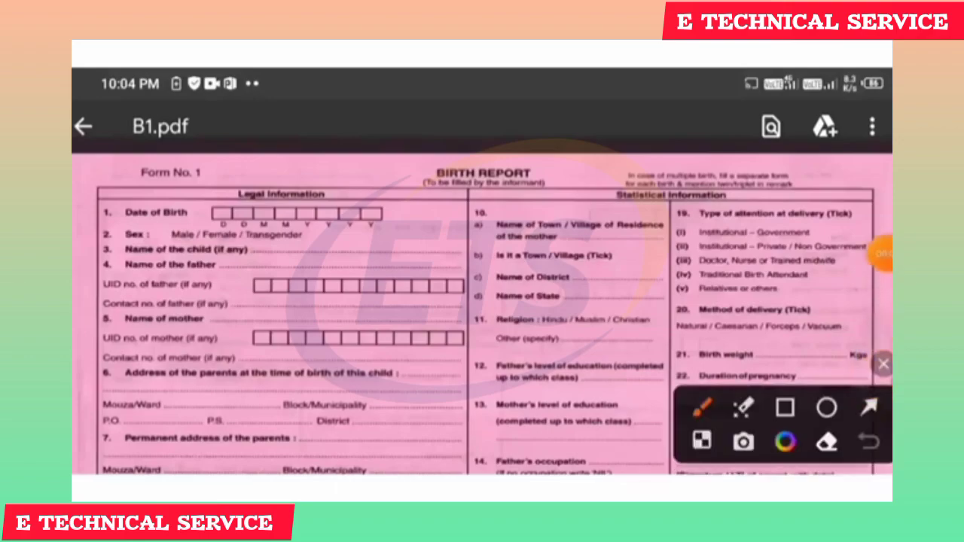